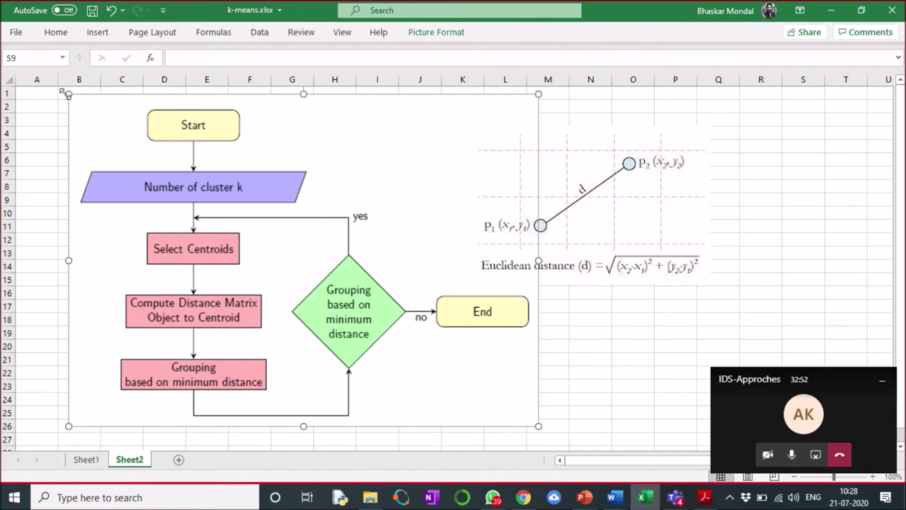
# Step: Shrink the flowchart and move it to the lower right, then move the distance diagram up and right
pyautogui.moveTo(68, 93); pyautogui.dragTo(291, 251)
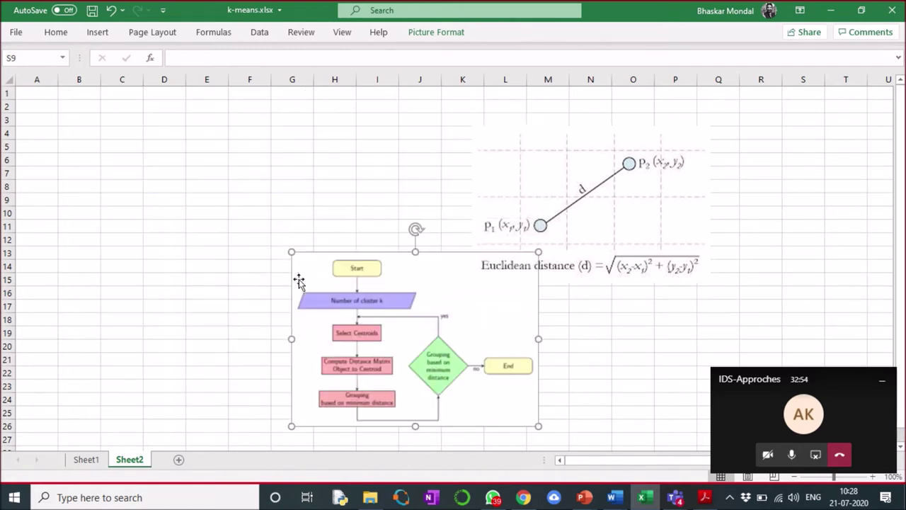
pyautogui.moveTo(414, 357); pyautogui.dragTo(766, 362)
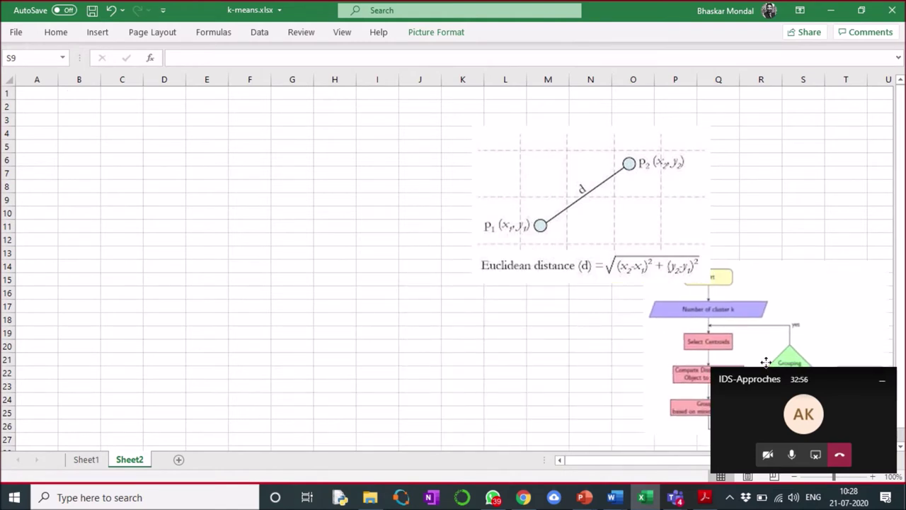
pyautogui.moveTo(607, 178)
pyautogui.mouseDown()
pyautogui.moveTo(662, 150)
pyautogui.moveTo(770, 140)
pyautogui.mouseUp()
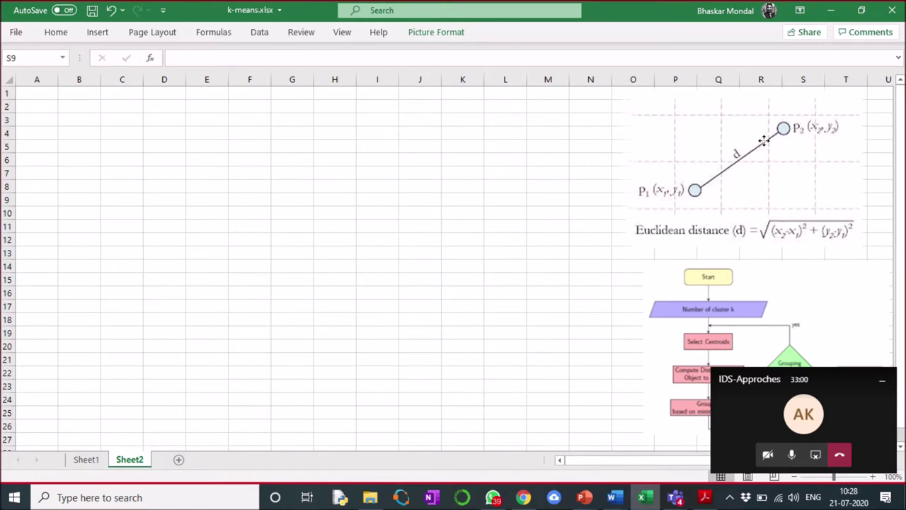
pyautogui.moveTo(770, 140); pyautogui.dragTo(773, 137)
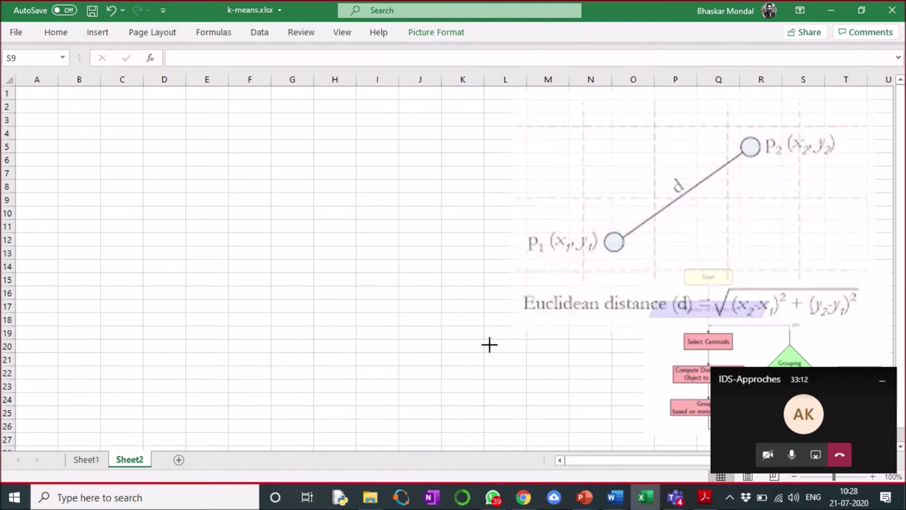
# Step: Resize the Euclidean distance diagram to sit above the flowchart, then return to Sheet1
pyautogui.moveTo(635, 247); pyautogui.dragTo(430, 382)
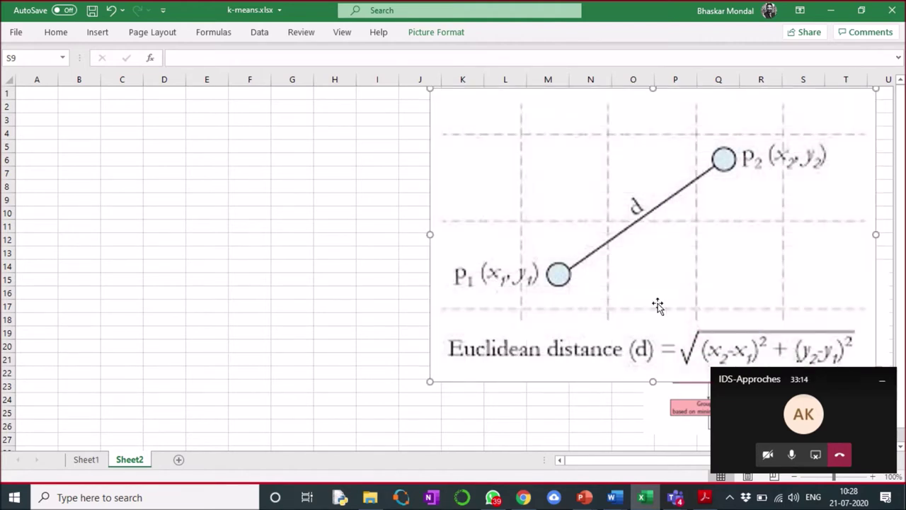
pyautogui.click(882, 380)
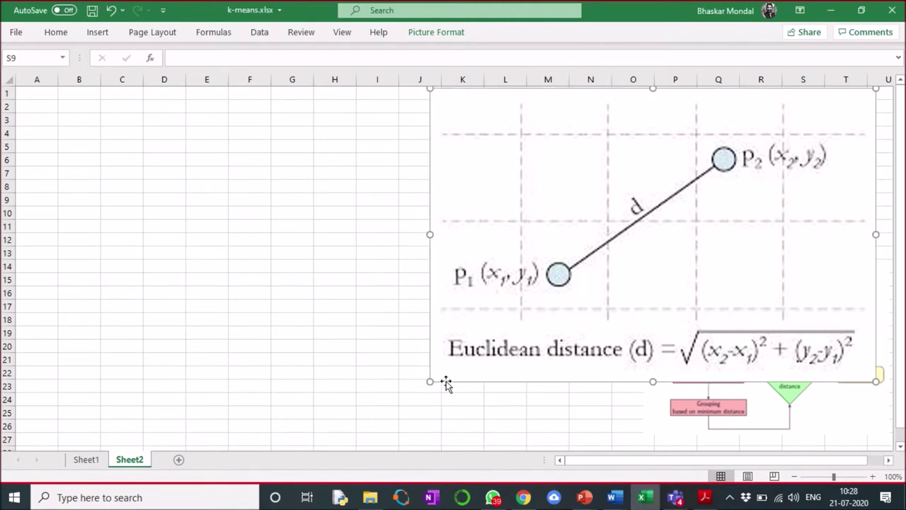
pyautogui.moveTo(430, 382); pyautogui.dragTo(547, 285)
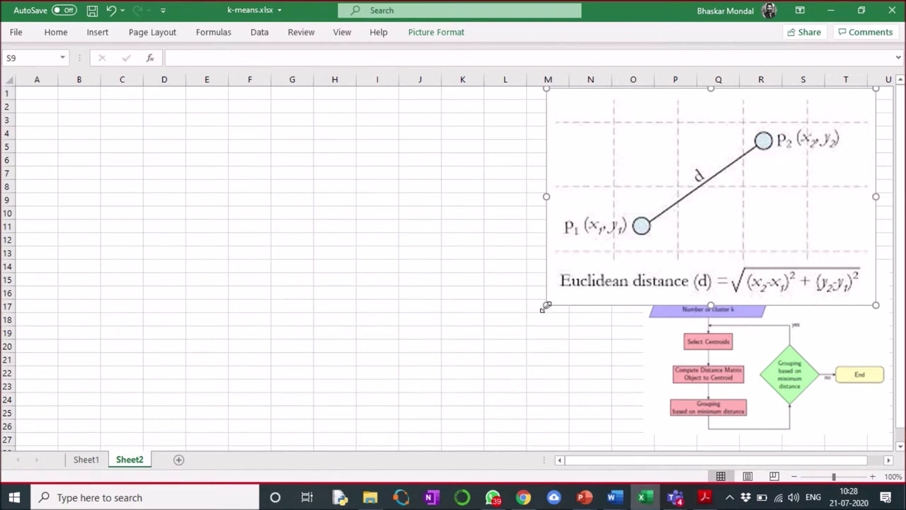
pyautogui.moveTo(547, 306); pyautogui.dragTo(676, 255)
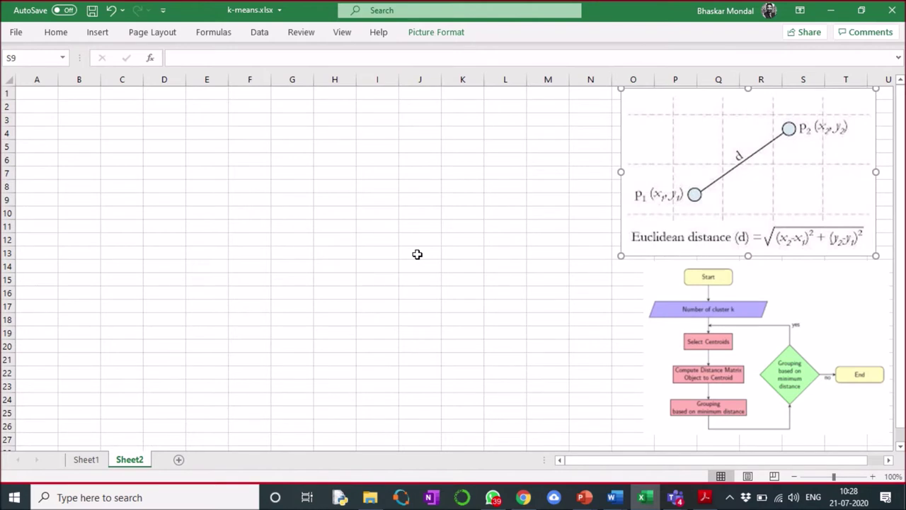
pyautogui.click(91, 461)
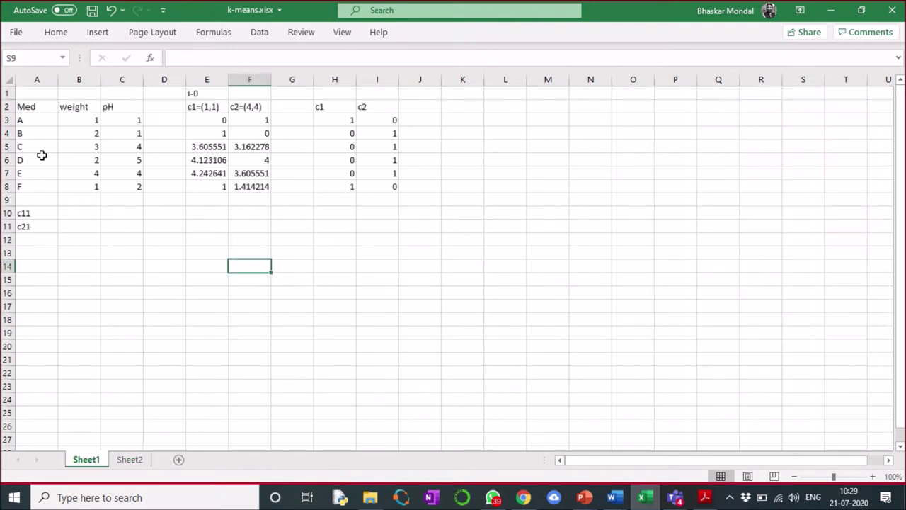
# Step: Copy the Med, weight and pH table into Sheet2 and relabel the weight header 'weight in mg'
pyautogui.moveTo(26, 106); pyautogui.dragTo(105, 109)
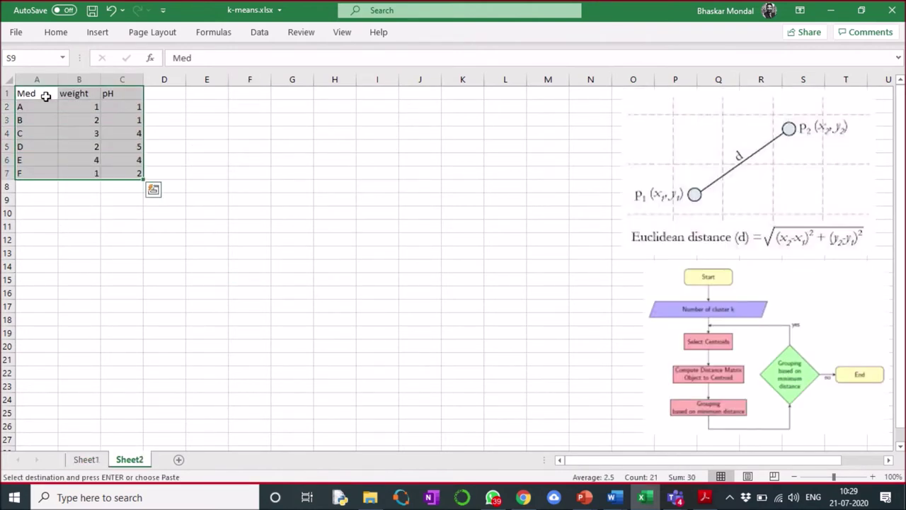
pyautogui.click(50, 146)
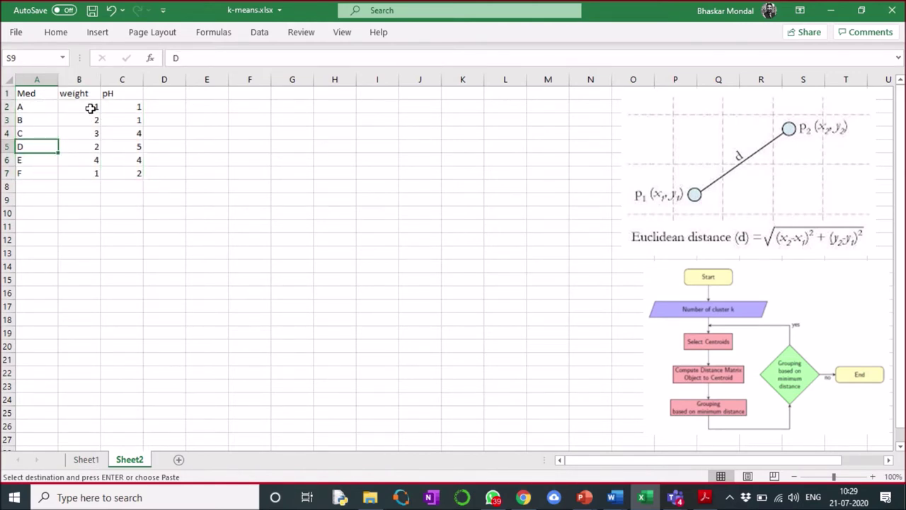
pyautogui.click(169, 144)
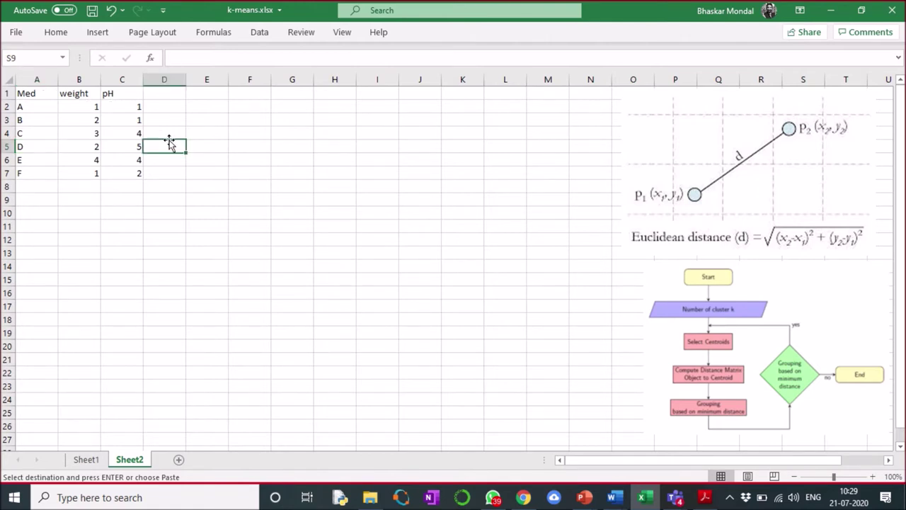
pyautogui.click(85, 95)
pyautogui.click(232, 62)
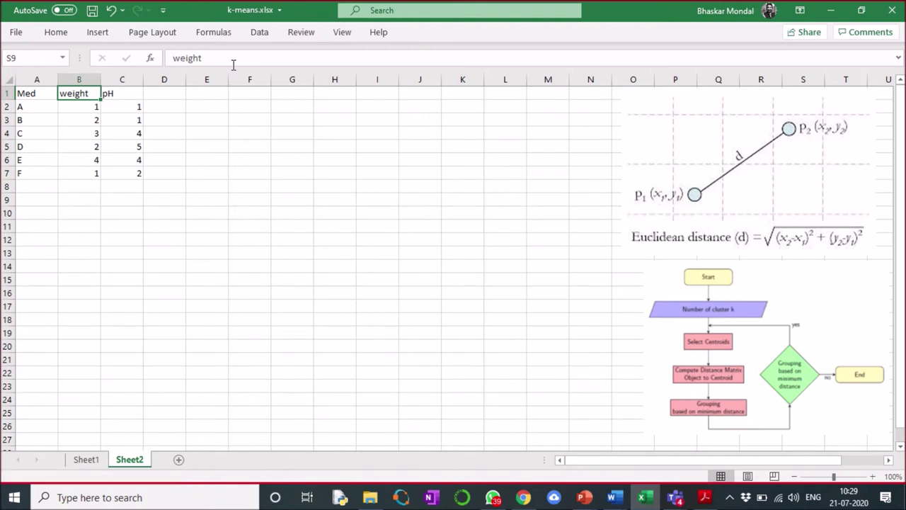
pyautogui.write('in mg')
pyautogui.click(130, 214)
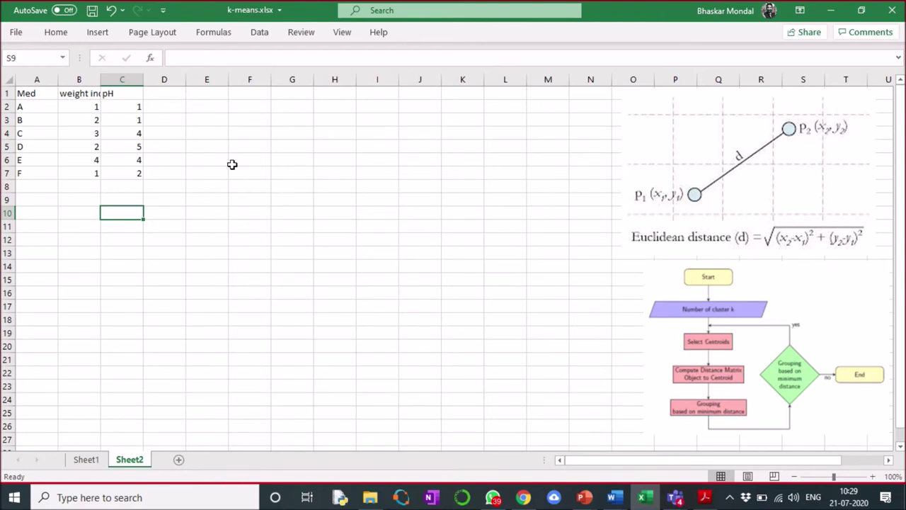
# Step: Add a bold 'k=2' label in D1
pyautogui.click(173, 97)
pyautogui.write('k')
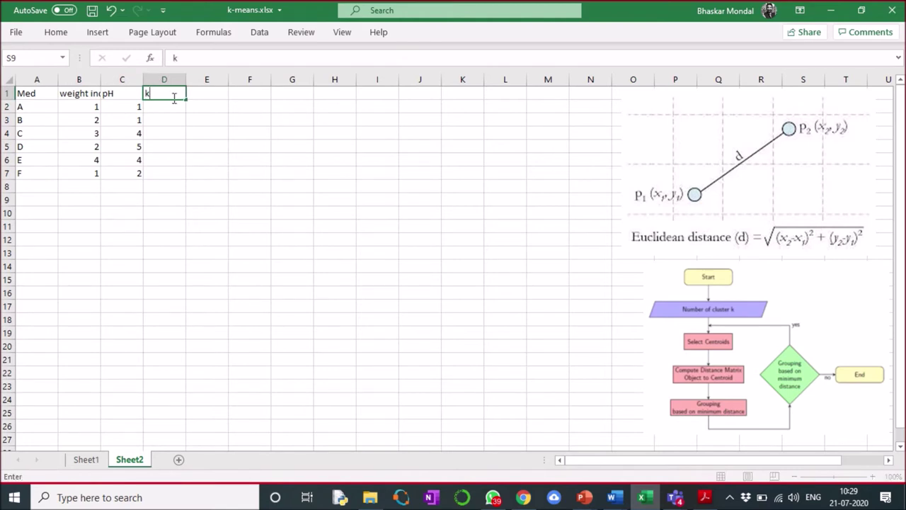
pyautogui.write('=2')
pyautogui.hotkey('ctrl', 'Return')
pyautogui.hotkey('ctrl', 'b')
pyautogui.click(225, 125)
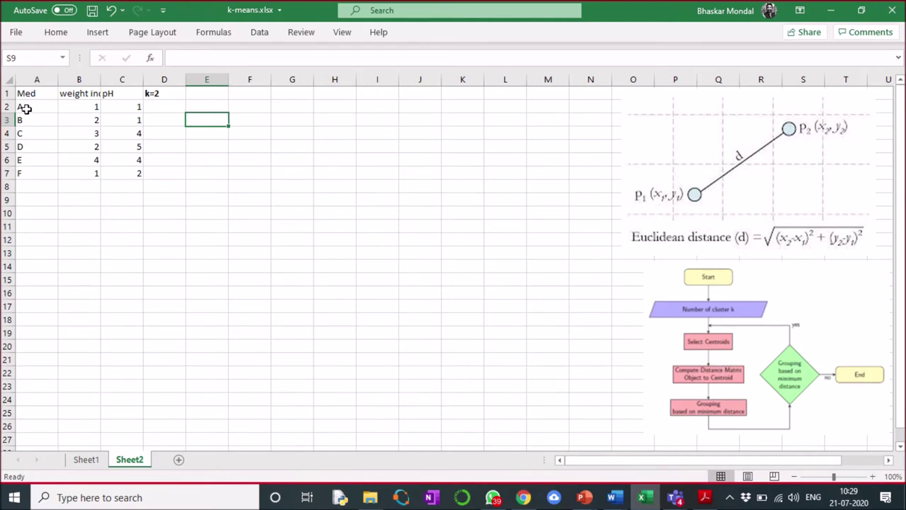
pyautogui.moveTo(26, 107); pyautogui.dragTo(125, 107)
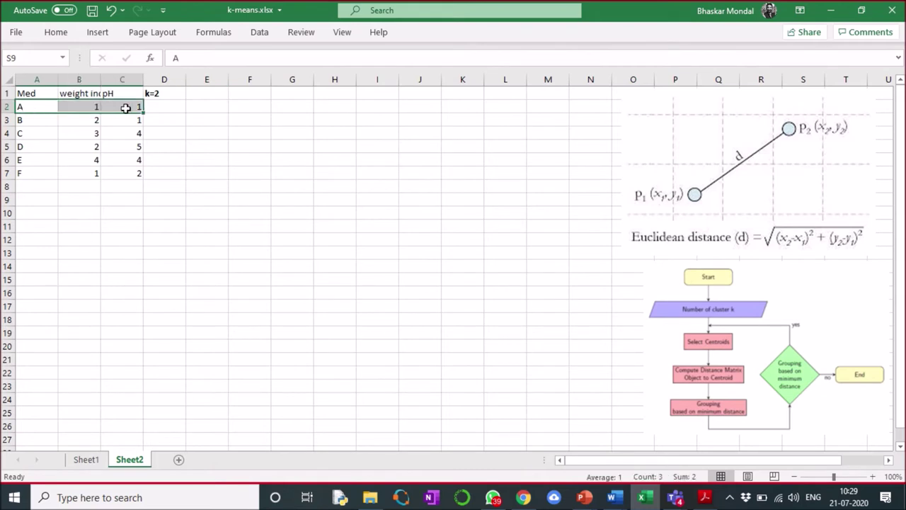
pyautogui.click(51, 34)
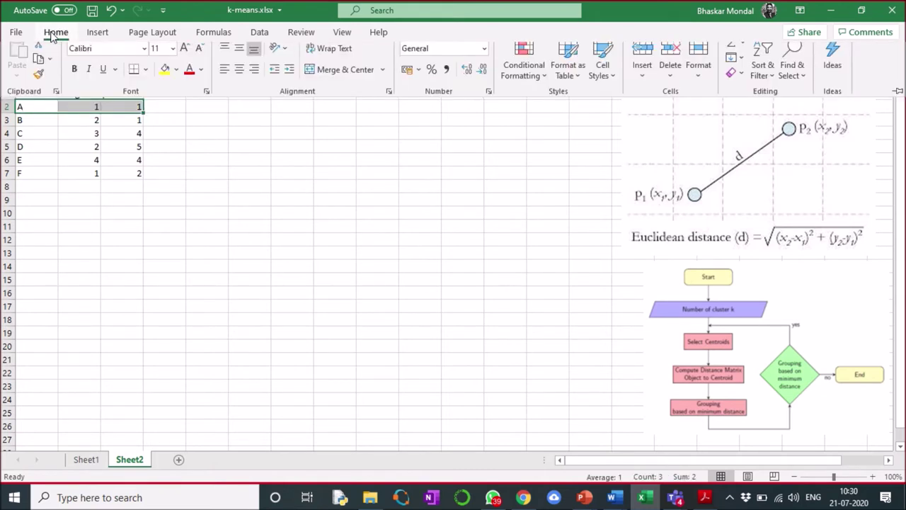
pyautogui.click(189, 78)
pyautogui.click(40, 145)
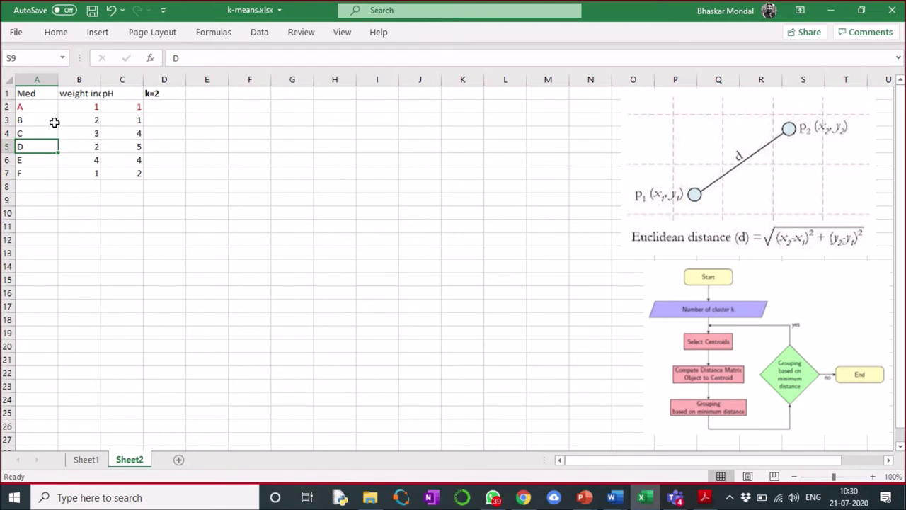
pyautogui.moveTo(51, 122); pyautogui.dragTo(125, 121)
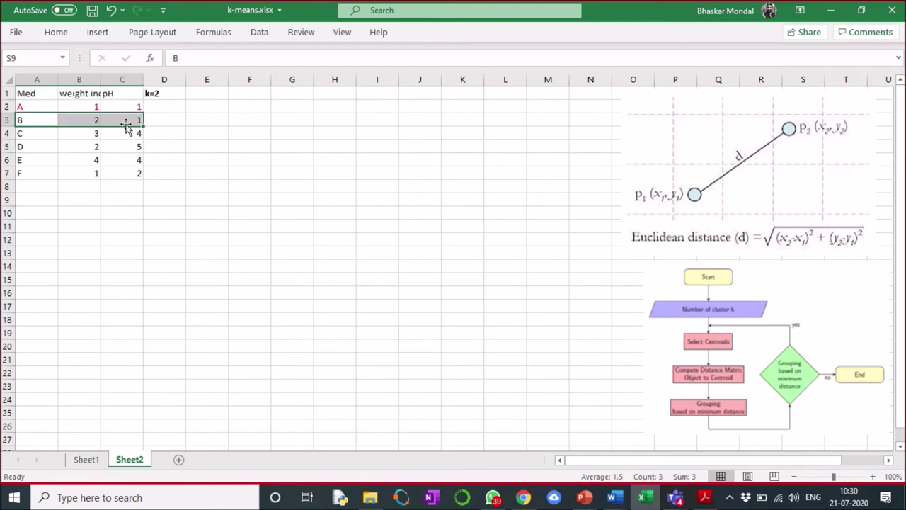
pyautogui.click(55, 32)
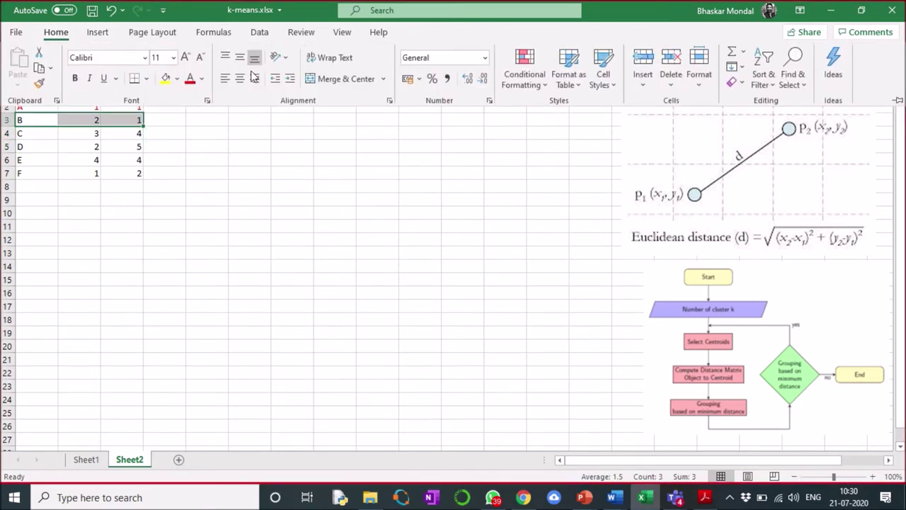
pyautogui.click(189, 78)
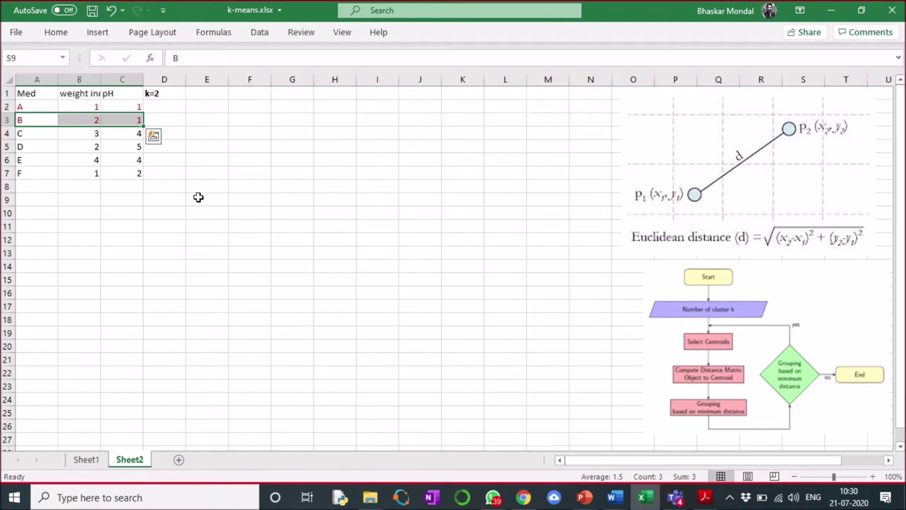
pyautogui.click(175, 184)
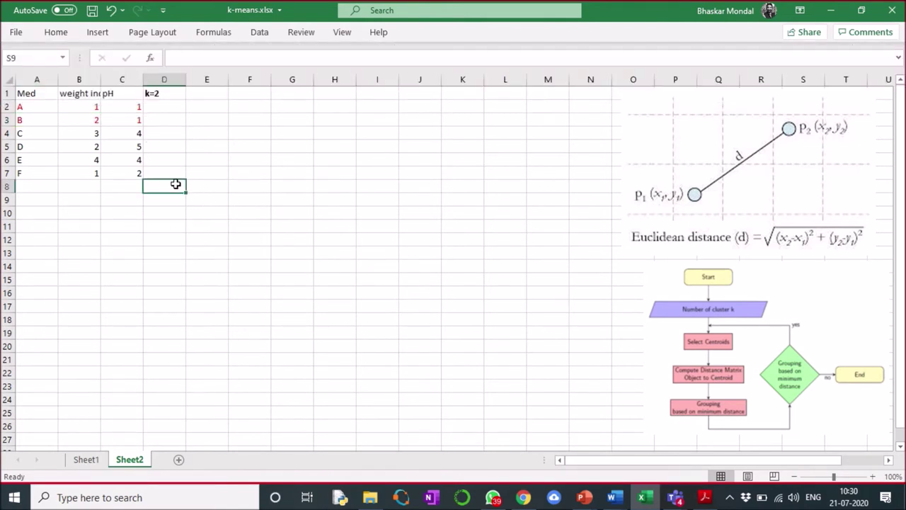
pyautogui.click(209, 97)
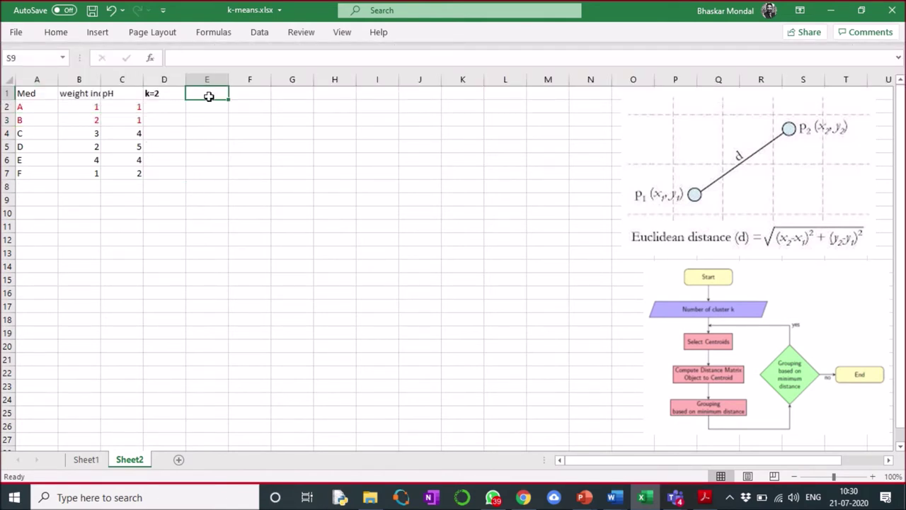
pyautogui.write('i=0')
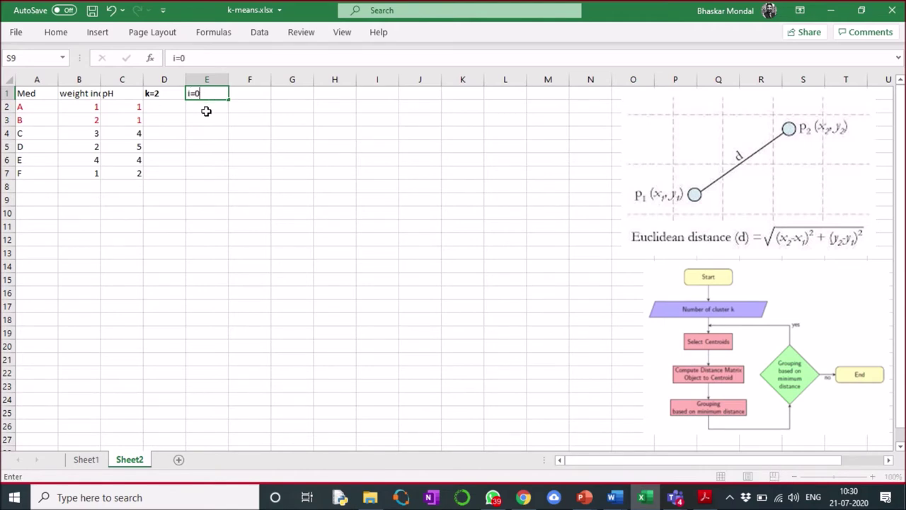
pyautogui.press('Return')
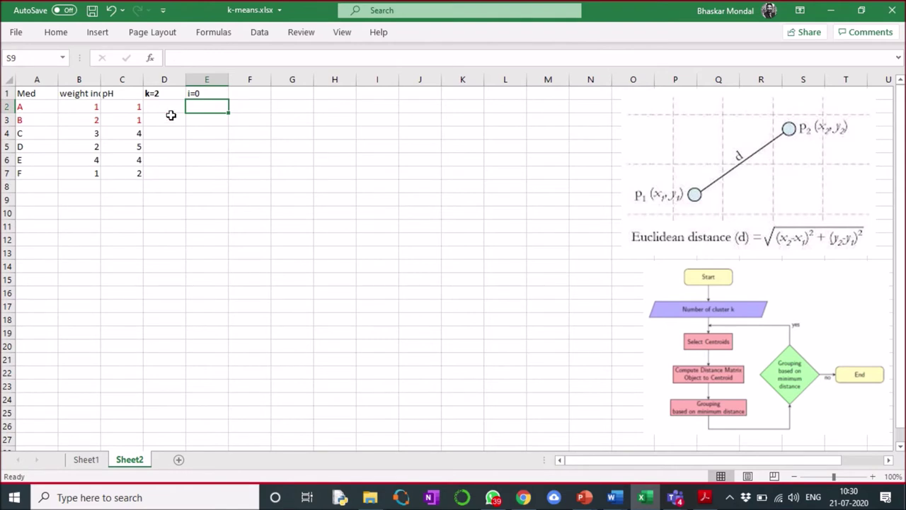
pyautogui.click(171, 109)
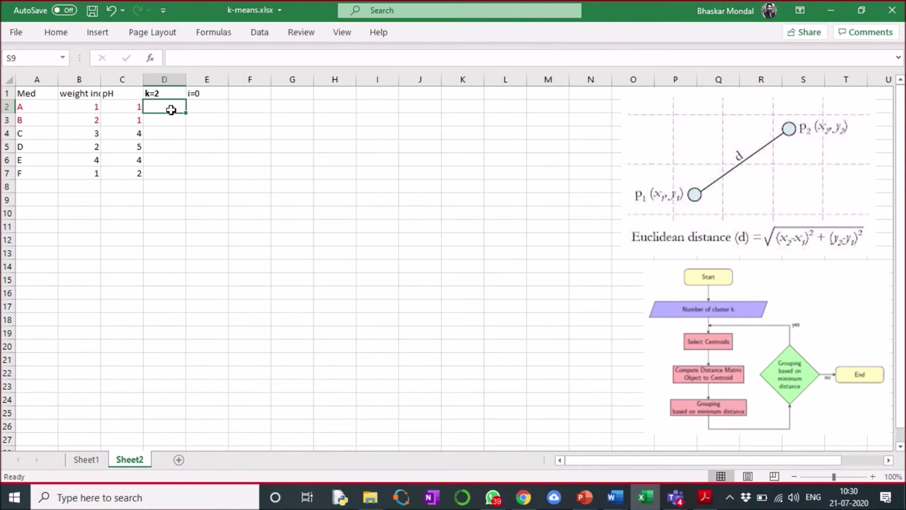
pyautogui.write('c1')
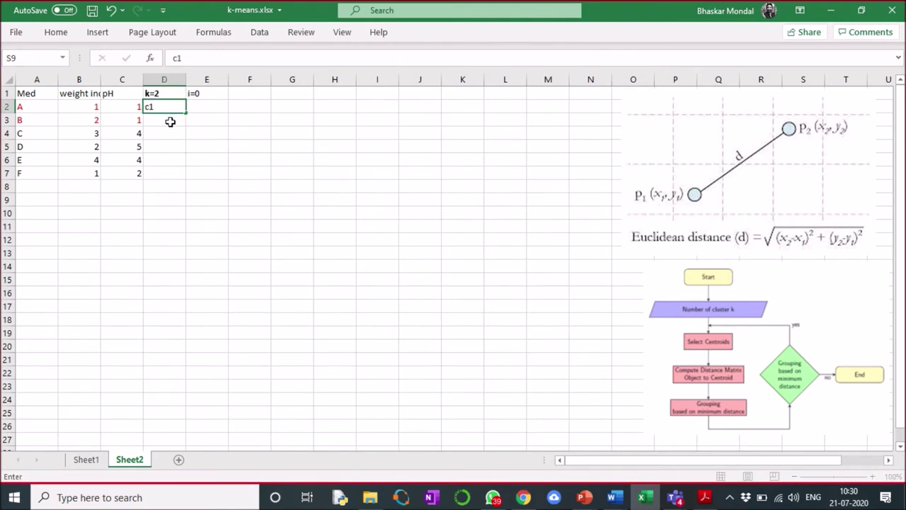
pyautogui.click(171, 122)
pyautogui.write('c2')
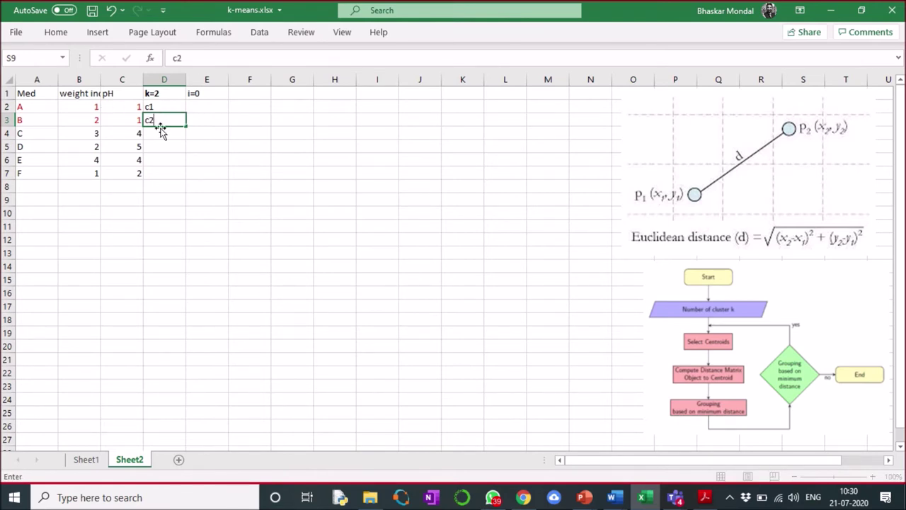
pyautogui.click(226, 165)
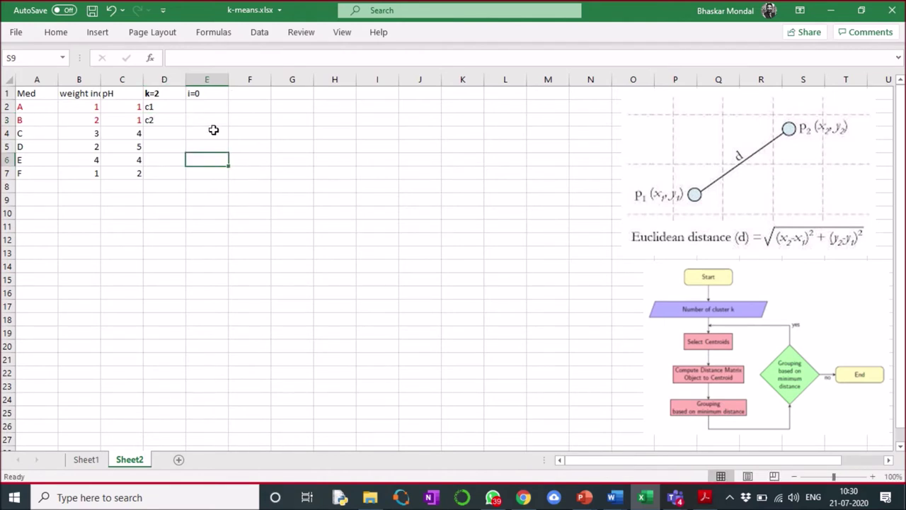
pyautogui.click(248, 94)
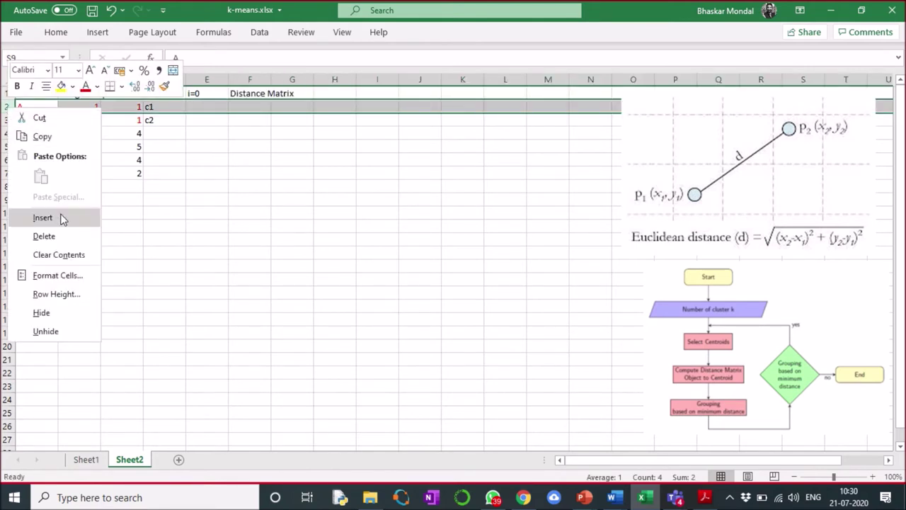
# Step: Insert a header row, add c1 and c2 column headers, and apply All Borders to both tables
pyautogui.click(60, 216)
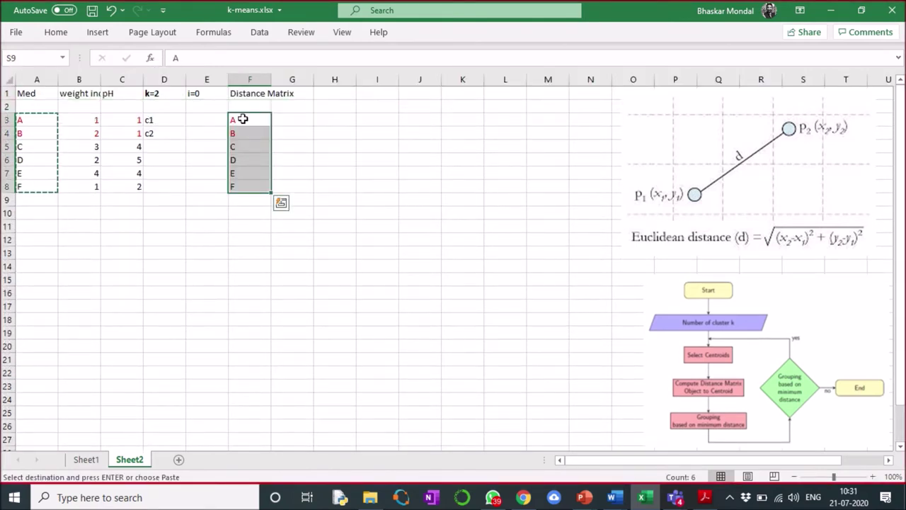
pyautogui.click(289, 109)
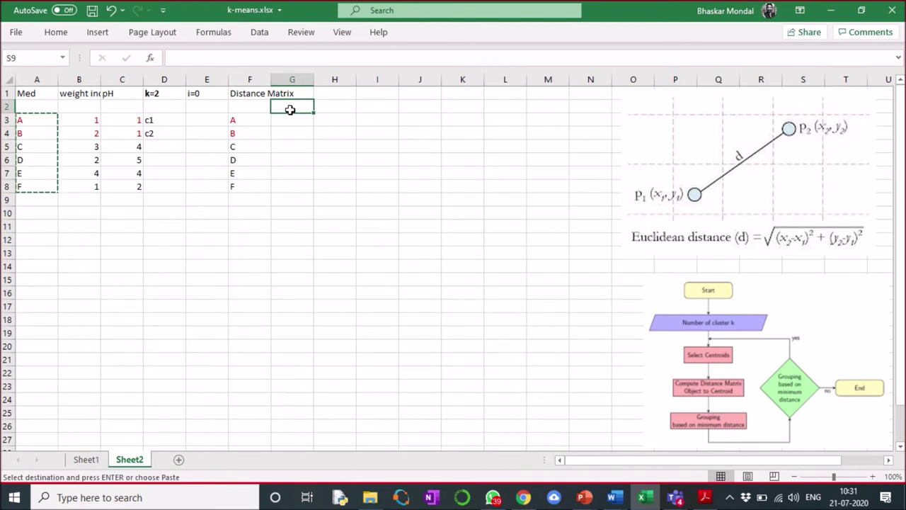
pyautogui.write('c1')
pyautogui.press('Tab')
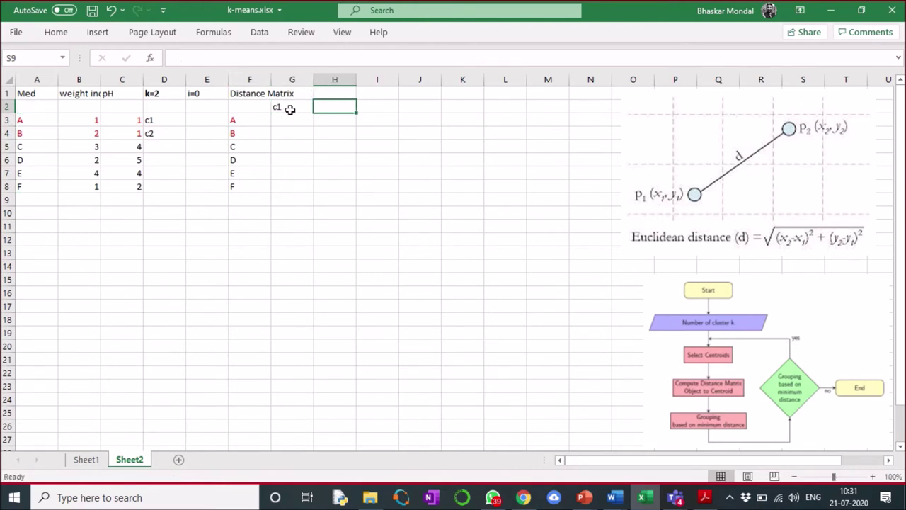
pyautogui.write('c2')
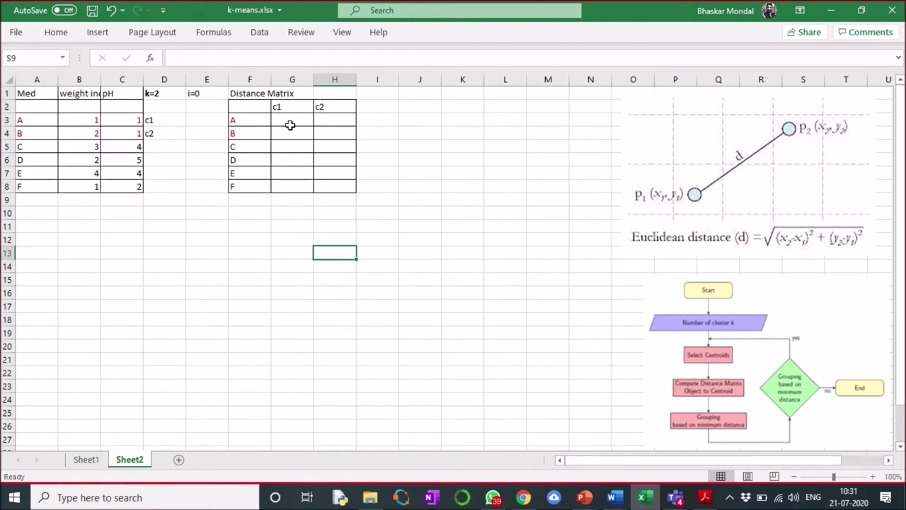
pyautogui.click(291, 125)
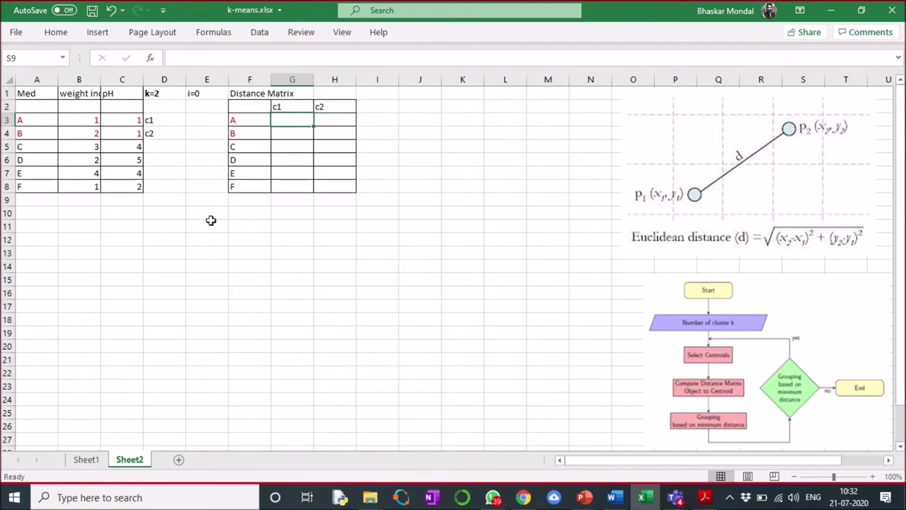
# Step: Label the weight column x and the pH column y
pyautogui.click(81, 107)
pyautogui.write('x2')
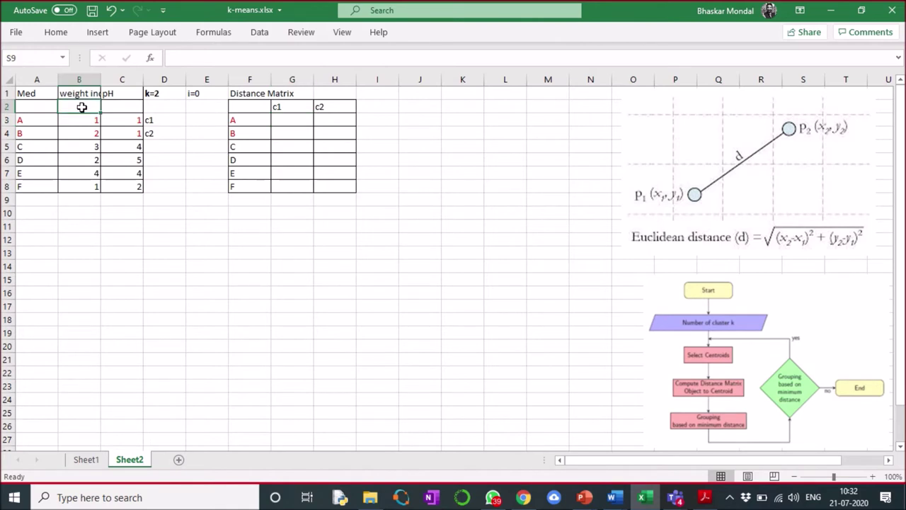
pyautogui.click(191, 60)
pyautogui.press('BackSpace')
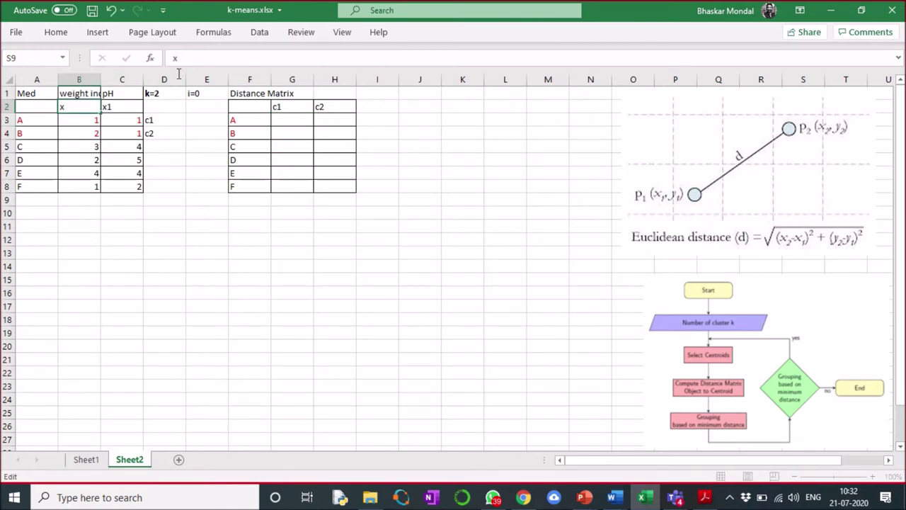
pyautogui.click(124, 111)
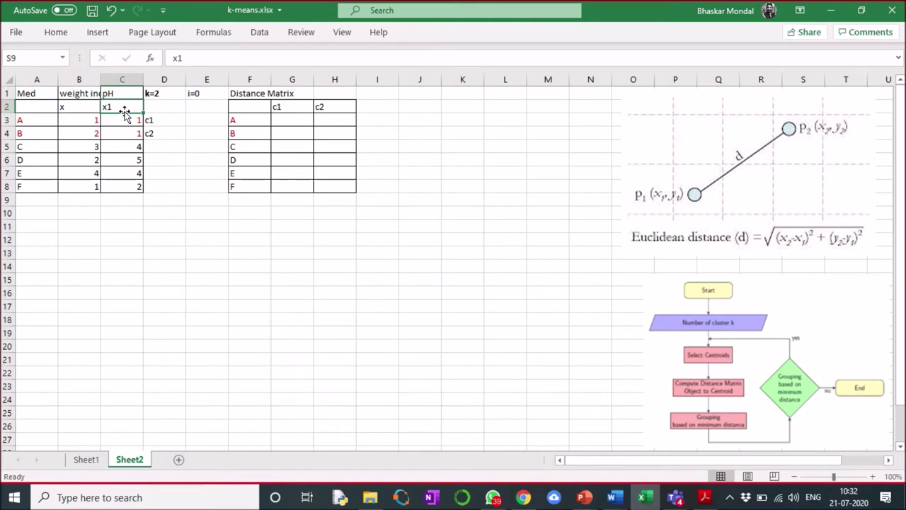
pyautogui.write('y')
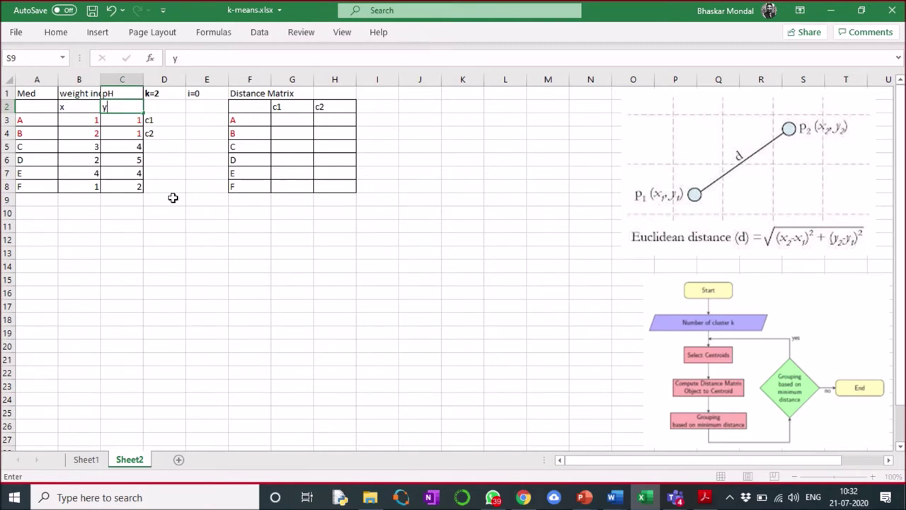
pyautogui.click(173, 198)
pyautogui.click(290, 122)
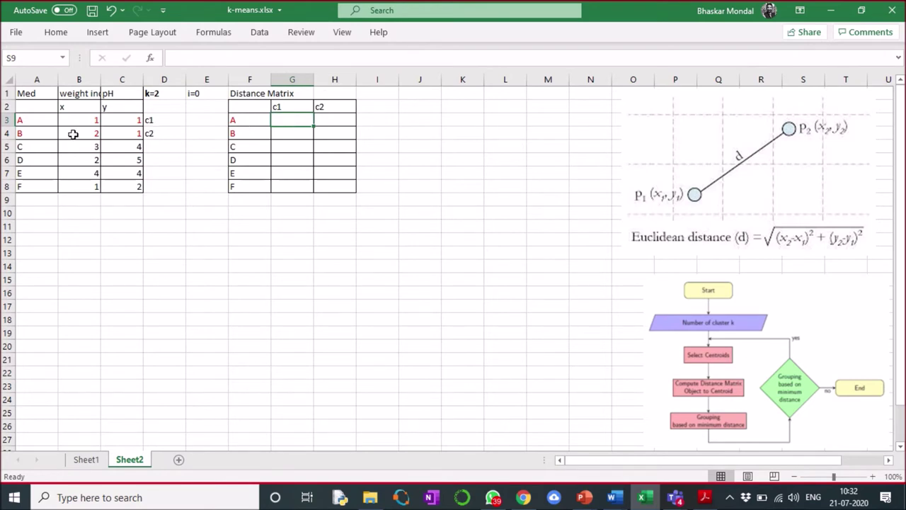
# Step: Start G3's distance formula =SQRT(($B$3-B3)^2+(… with the centroid x locked at $B$3
pyautogui.click(188, 62)
pyautogui.write('=s')
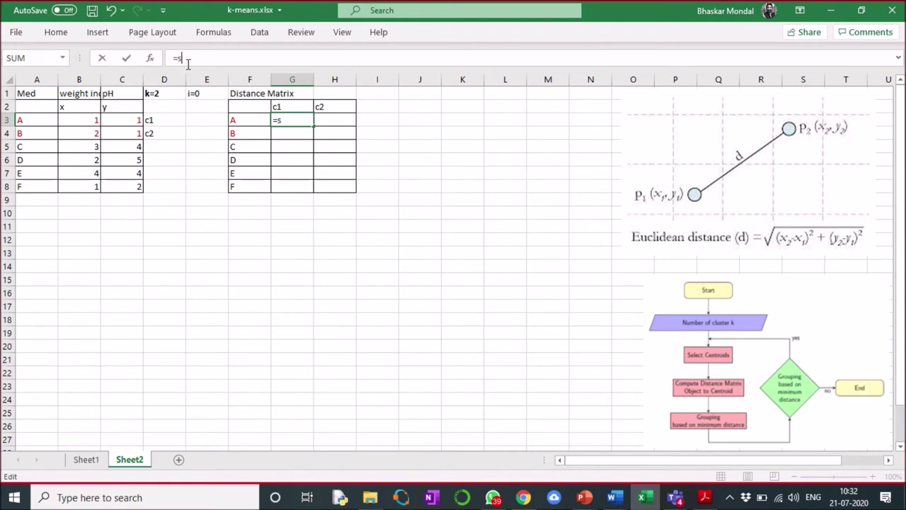
pyautogui.write('q')
pyautogui.doubleClick(202, 82)
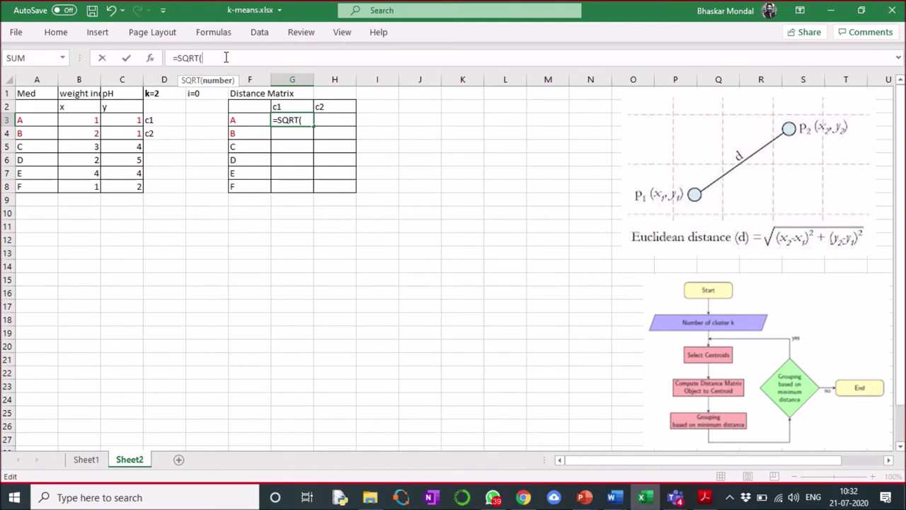
pyautogui.write('(')
pyautogui.click(85, 121)
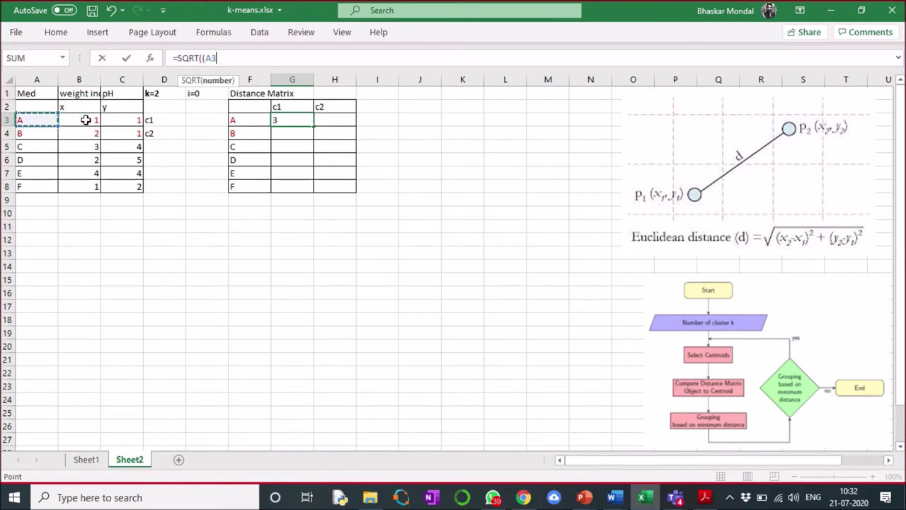
pyautogui.click(206, 58)
pyautogui.write('$')
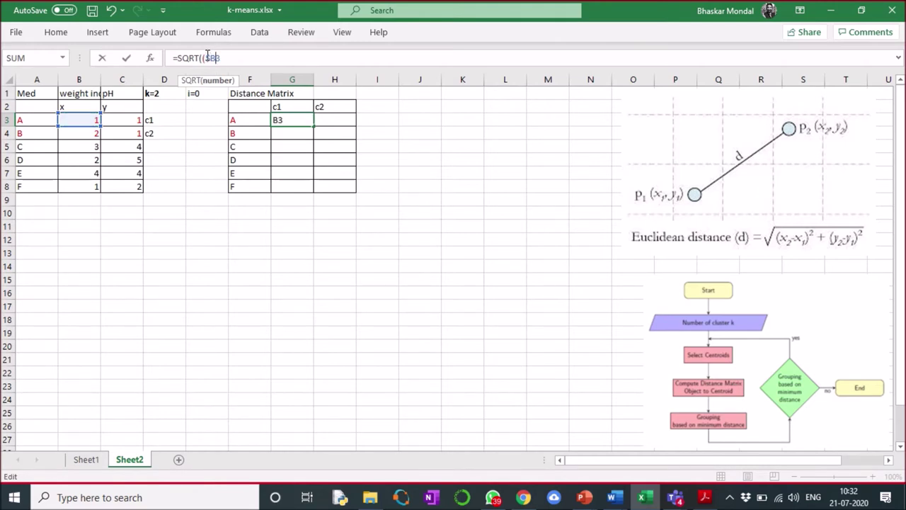
pyautogui.press('Right')
pyautogui.write('$3')
pyautogui.write('-')
pyautogui.click(88, 121)
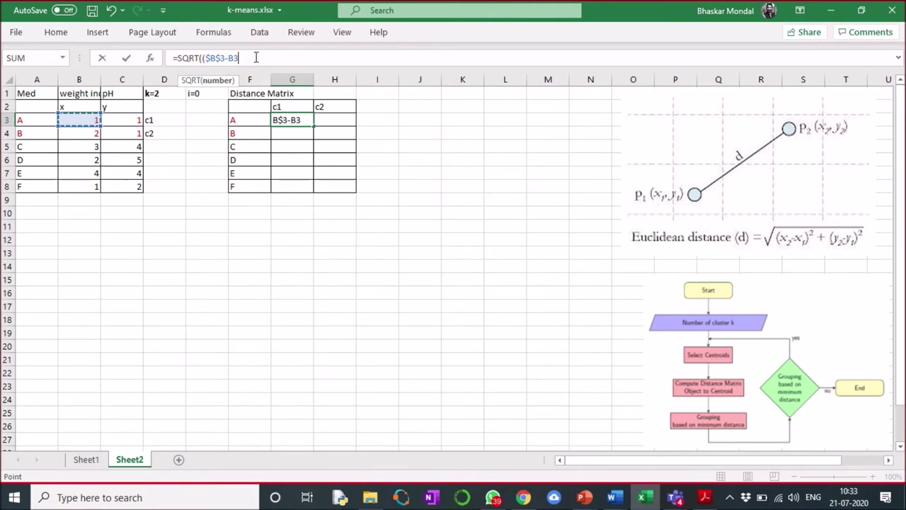
pyautogui.write(')')
pyautogui.write('^')
pyautogui.write('2')
pyautogui.write('+')
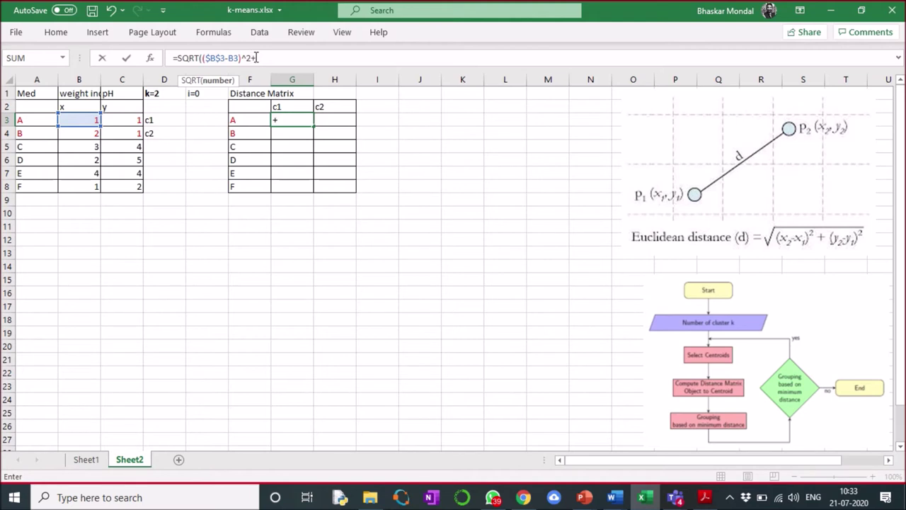
pyautogui.write('(')
# Step: Add the ($C$3-C3)^2 term and fill G3:G8, giving 0, 1, 3.61, 4.12, 4.24, 1
pyautogui.click(134, 121)
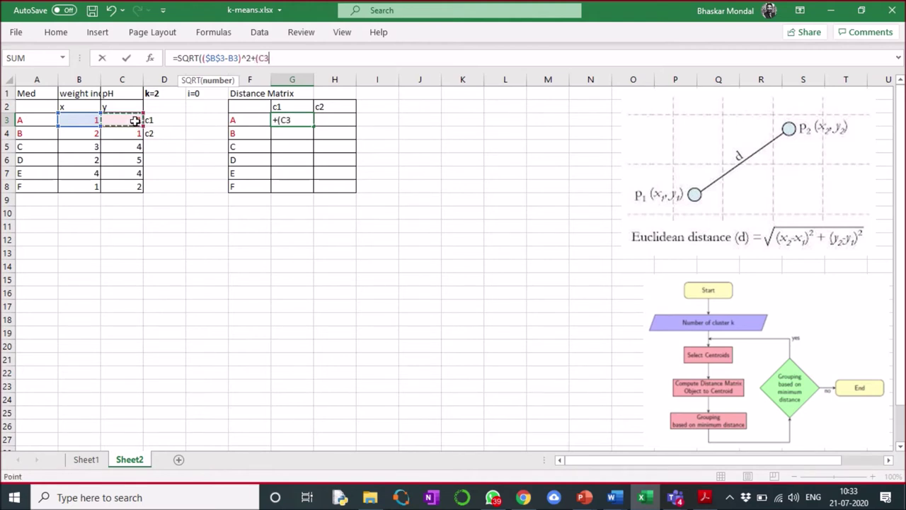
pyautogui.click(262, 58)
pyautogui.write('$')
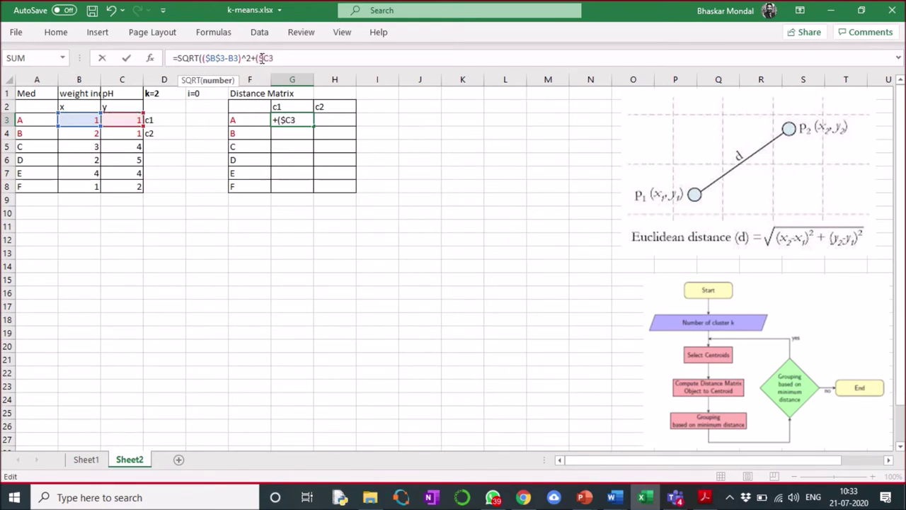
pyautogui.press('Left')
pyautogui.write('$')
pyautogui.click(133, 121)
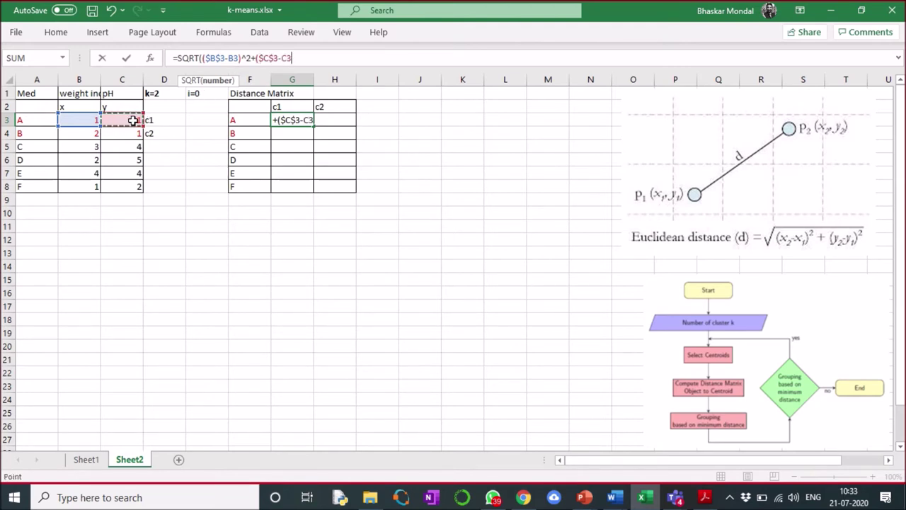
pyautogui.write(')^2')
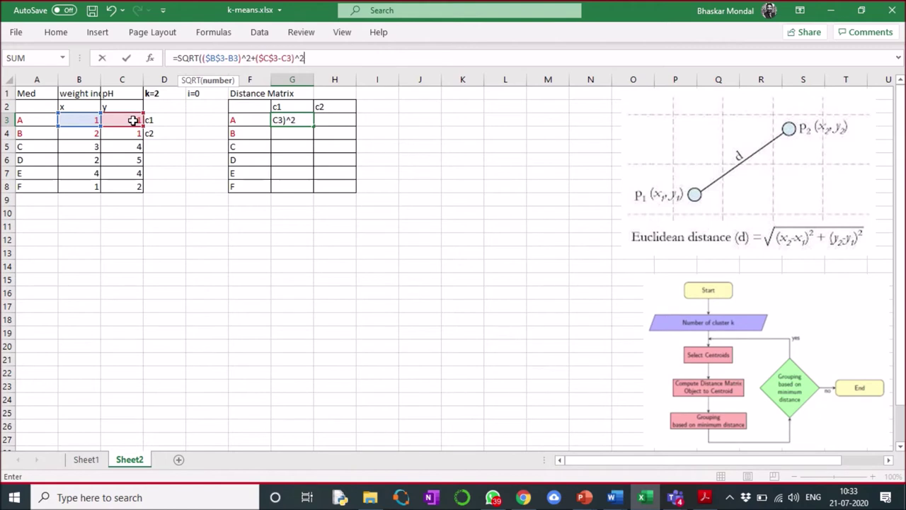
pyautogui.write(')')
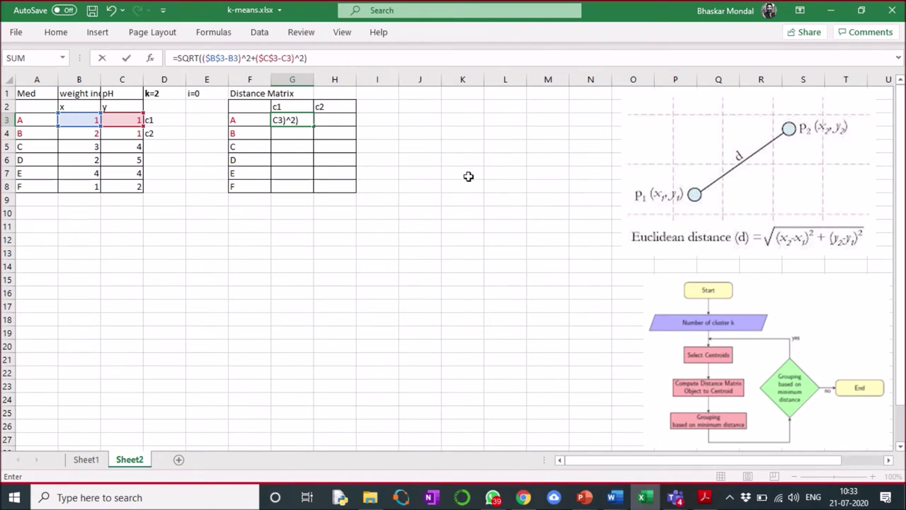
pyautogui.press('Return')
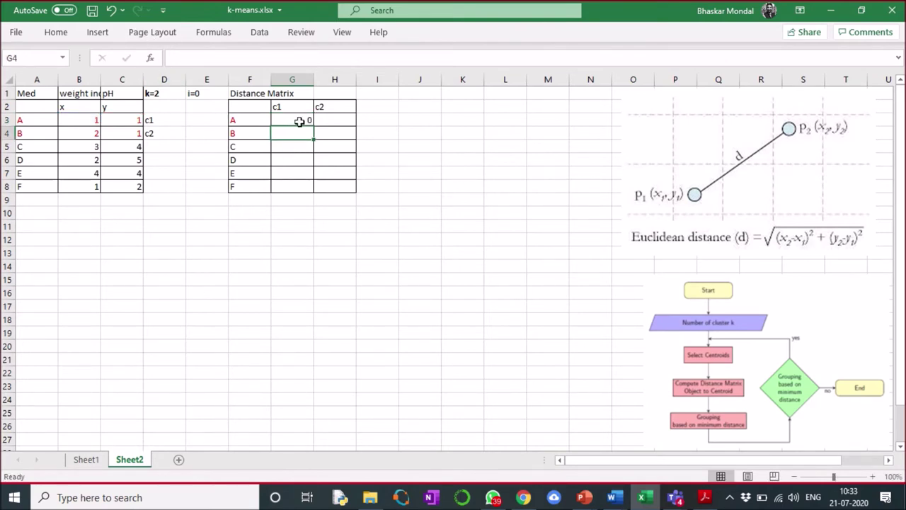
pyautogui.click(300, 121)
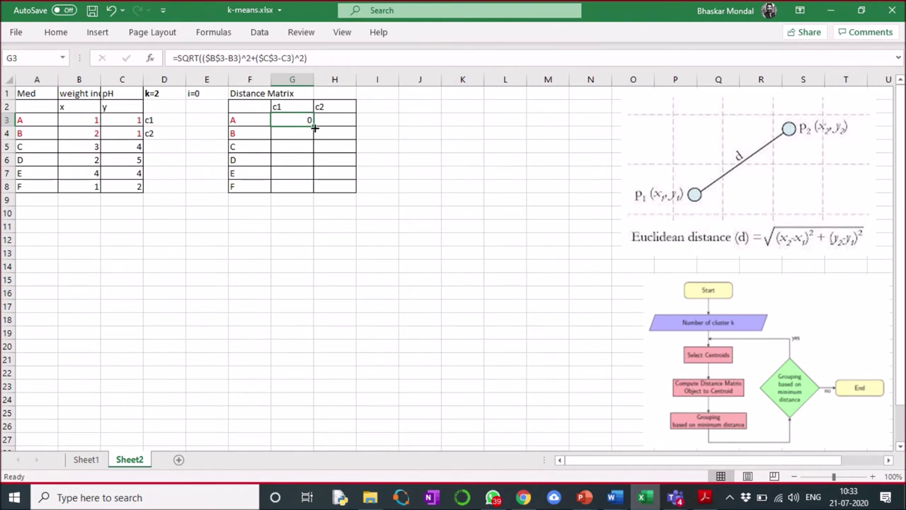
pyautogui.moveTo(313, 126); pyautogui.dragTo(312, 190)
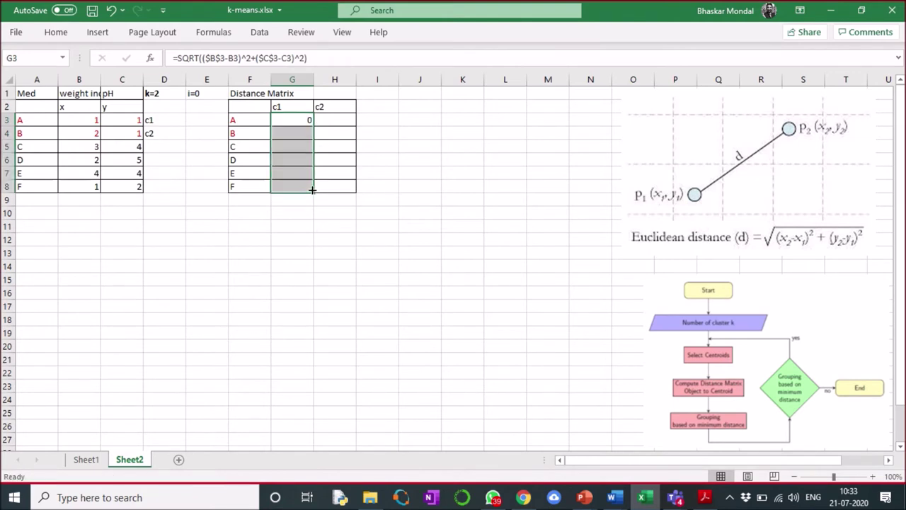
pyautogui.click(306, 216)
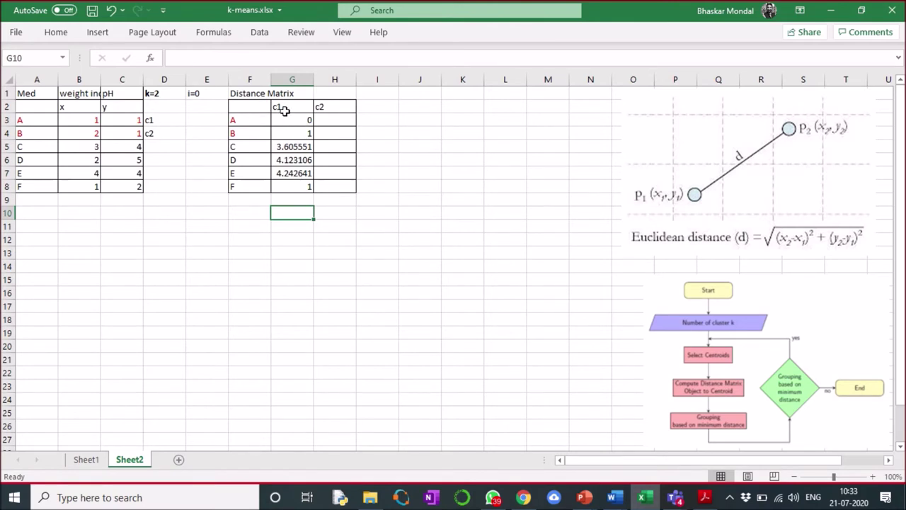
# Step: Copy the c1 distance formula from G3 into H3
pyautogui.click(304, 120)
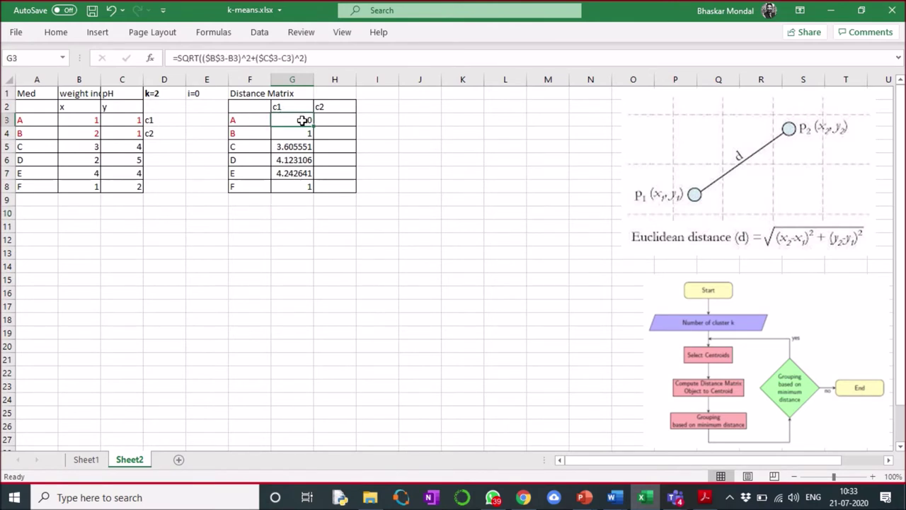
pyautogui.moveTo(320, 59); pyautogui.dragTo(174, 58)
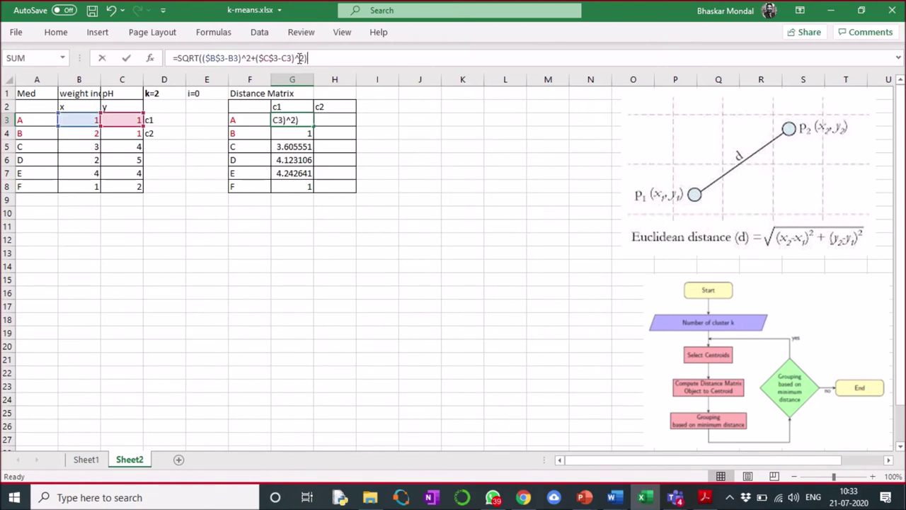
pyautogui.rightClick(192, 59)
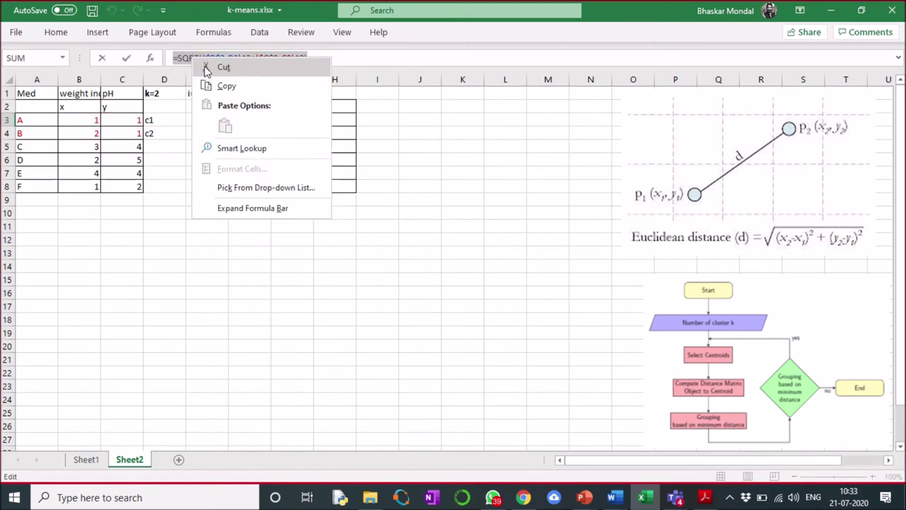
pyautogui.click(218, 85)
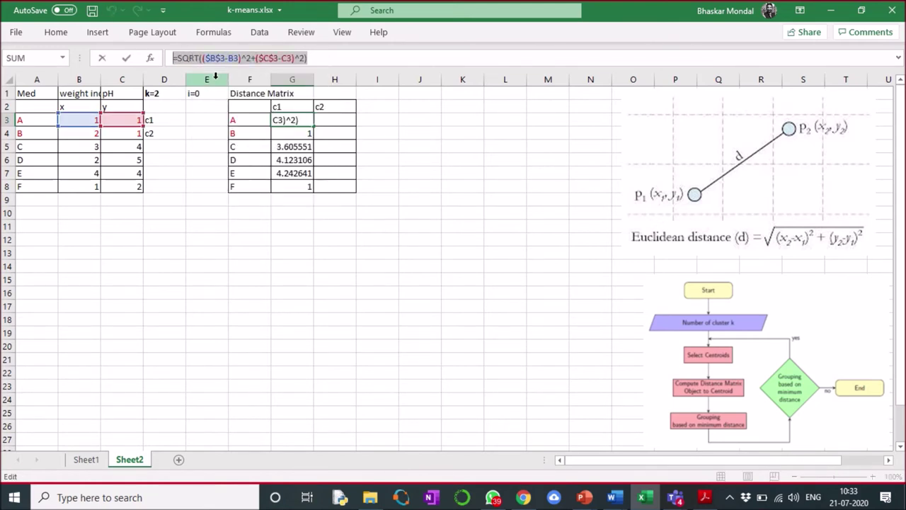
pyautogui.write('=')
pyautogui.click(340, 124)
pyautogui.press('Return')
pyautogui.hotkey('ctrl', 'v')
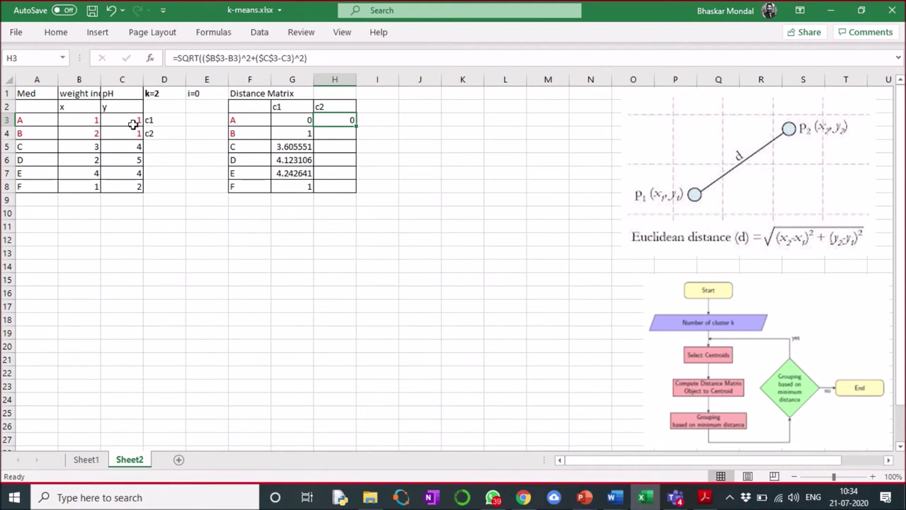
# Step: Change H3's first centroid reference to point B's row, $B$4
pyautogui.click(217, 57)
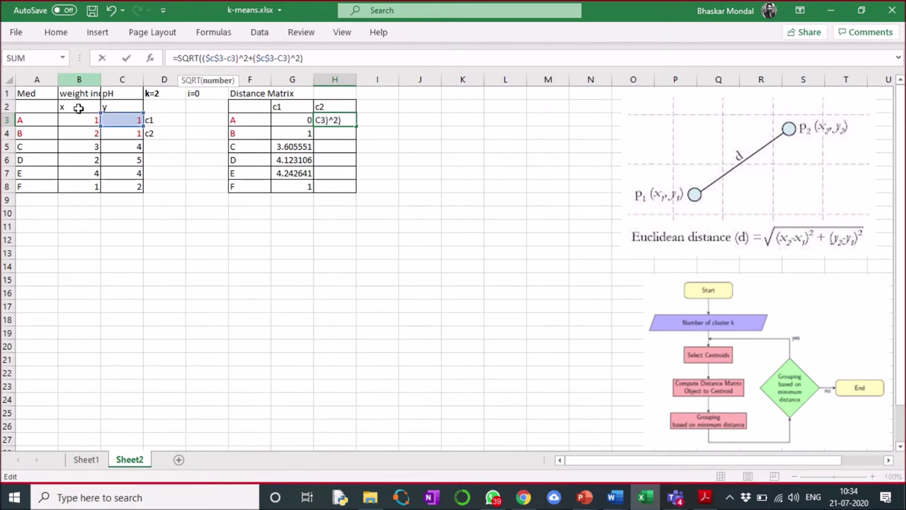
pyautogui.click(82, 136)
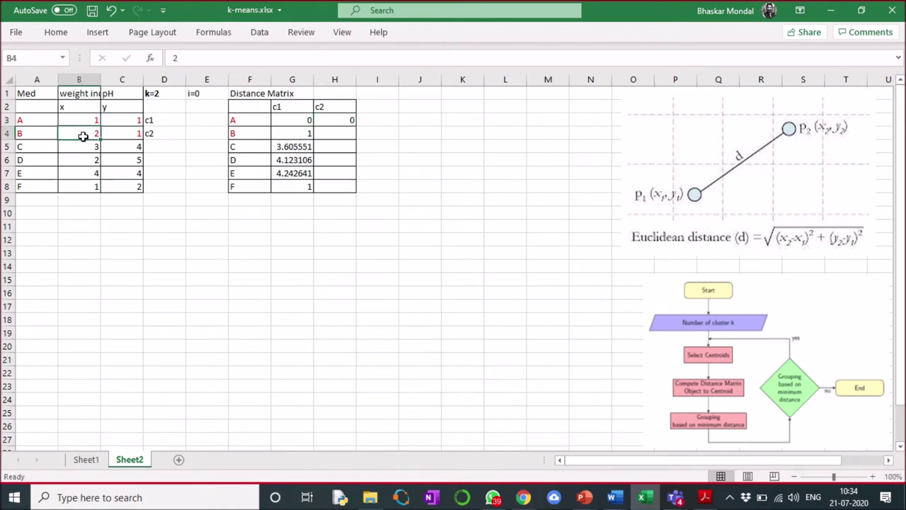
pyautogui.click(340, 120)
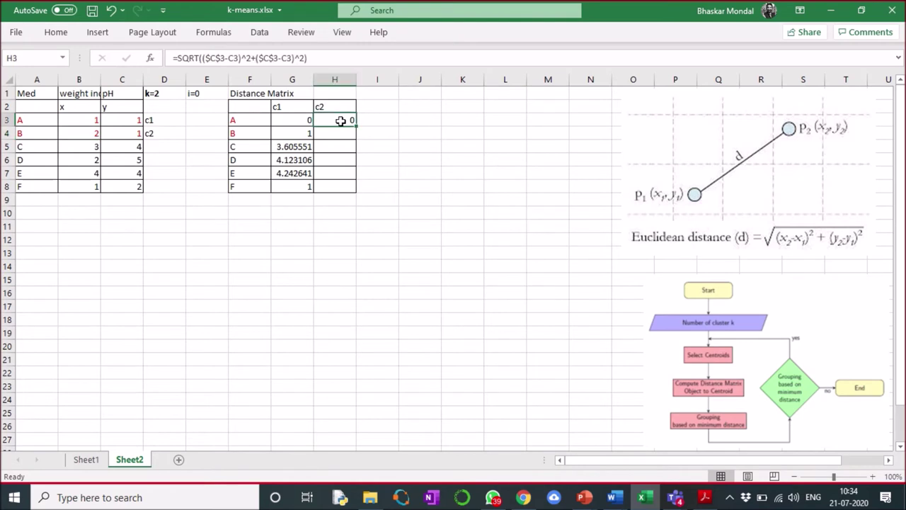
pyautogui.click(215, 59)
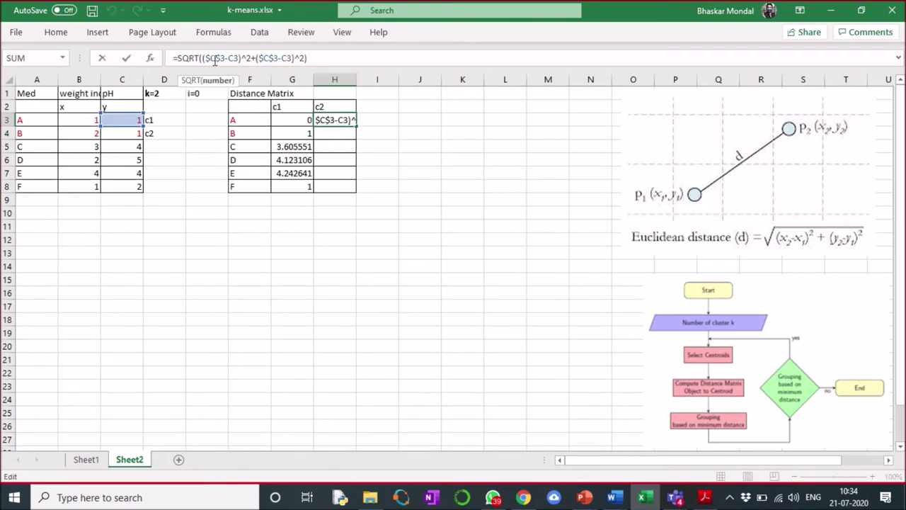
pyautogui.press('BackSpace')
pyautogui.write('B')
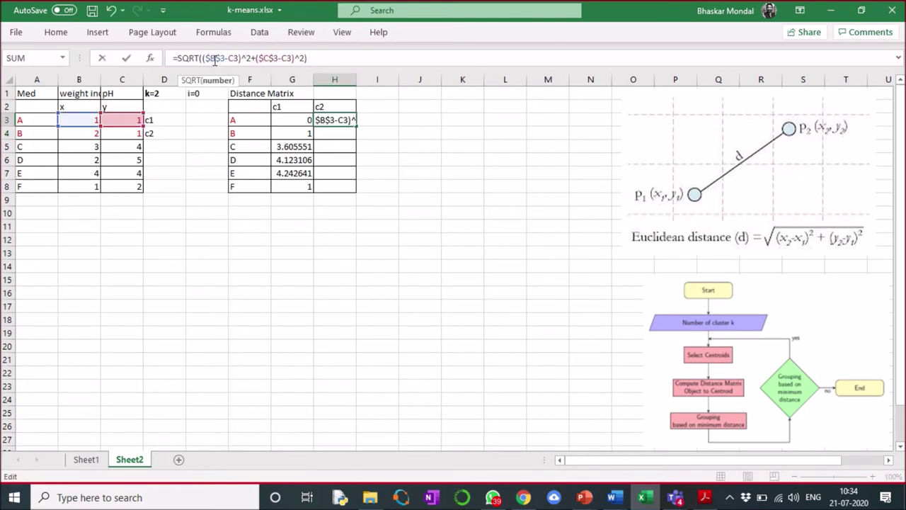
pyautogui.press('Delete')
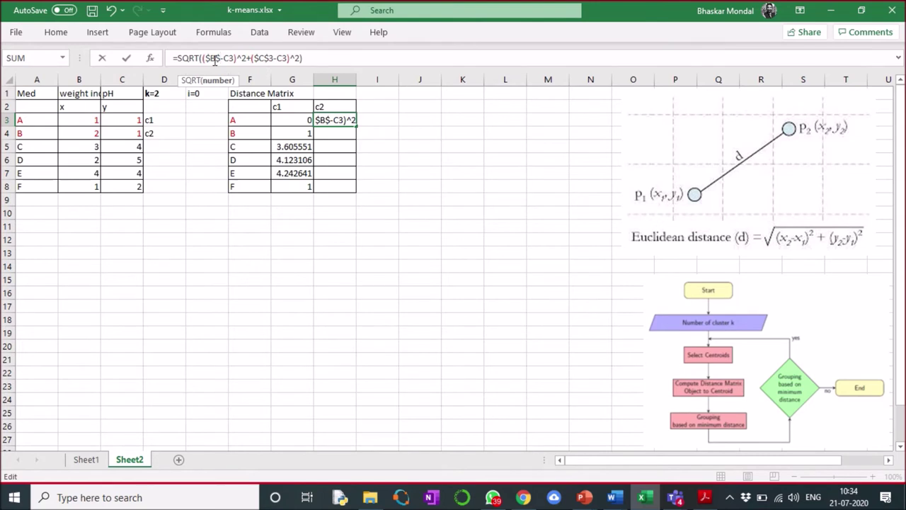
pyautogui.write('4')
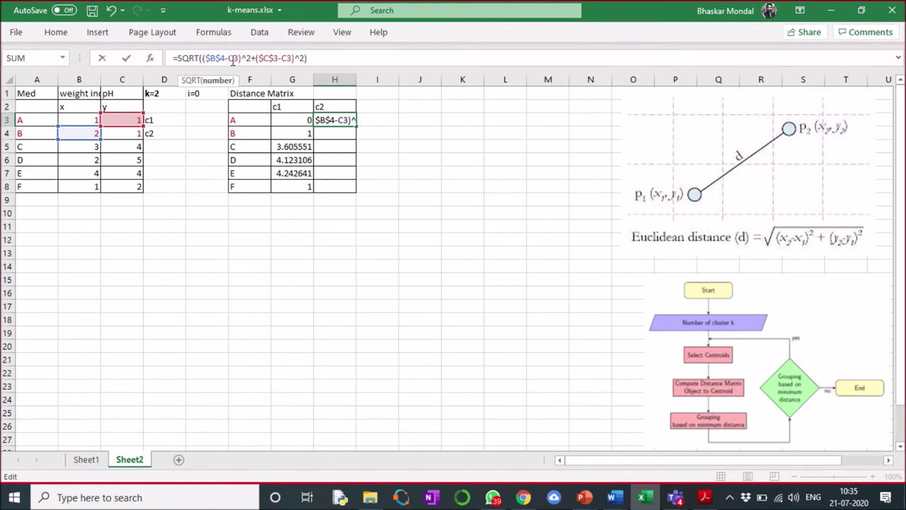
# Step: Finish H3 as =SQRT(($B$4-B3)^2+($B$4-C3)^2)
pyautogui.click(232, 61)
pyautogui.press('BackSpace')
pyautogui.write('B')
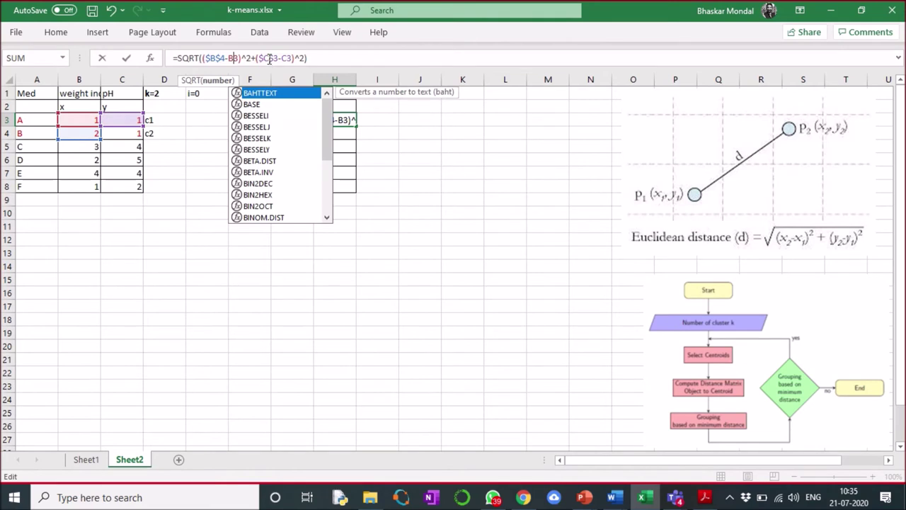
pyautogui.click(269, 59)
pyautogui.press('BackSpace')
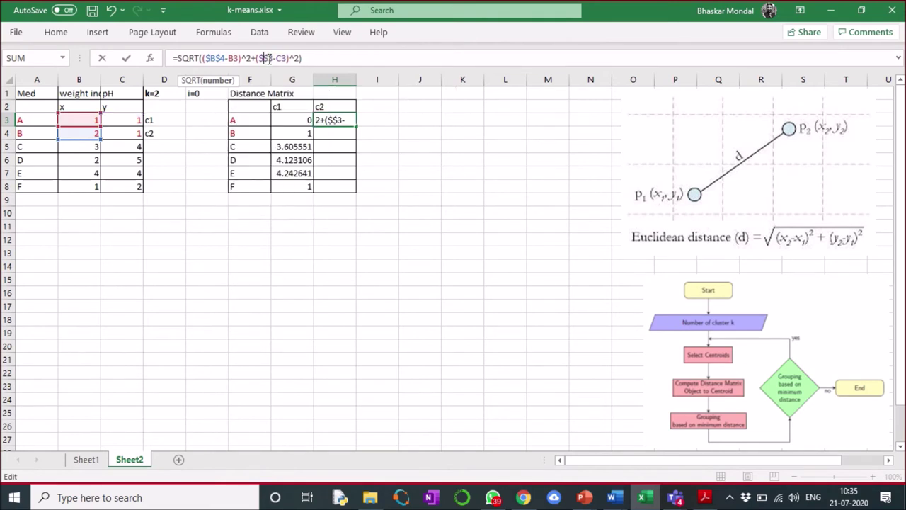
pyautogui.press('Delete')
pyautogui.press('Left')
pyautogui.write('b$')
pyautogui.write('4')
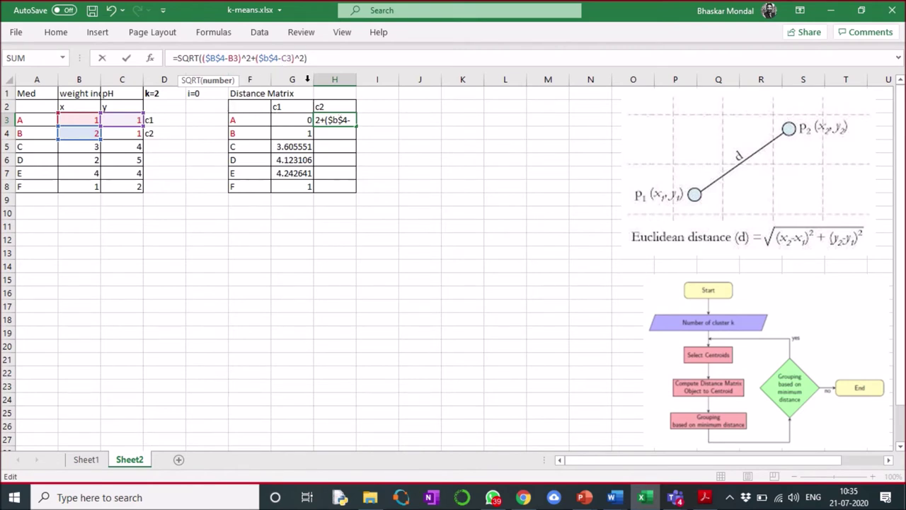
pyautogui.click(316, 59)
pyautogui.press('Return')
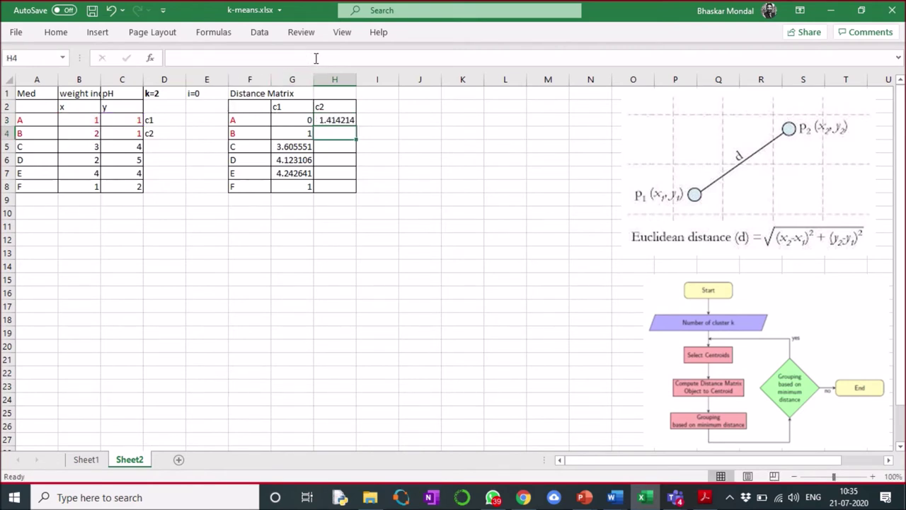
# Step: Fill the c2 formula down to H8, giving 1.41, 1, 2.24, 3, 2.83, 1
pyautogui.click(334, 121)
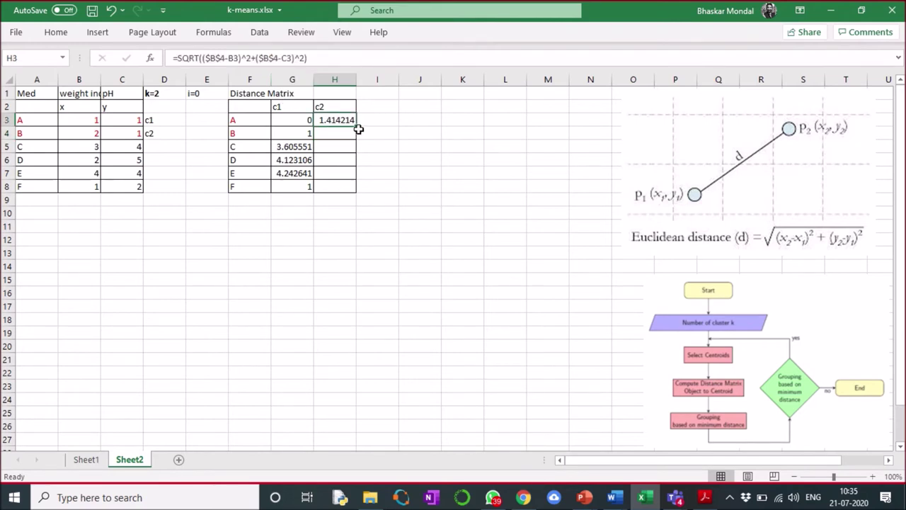
pyautogui.moveTo(356, 125); pyautogui.dragTo(357, 194)
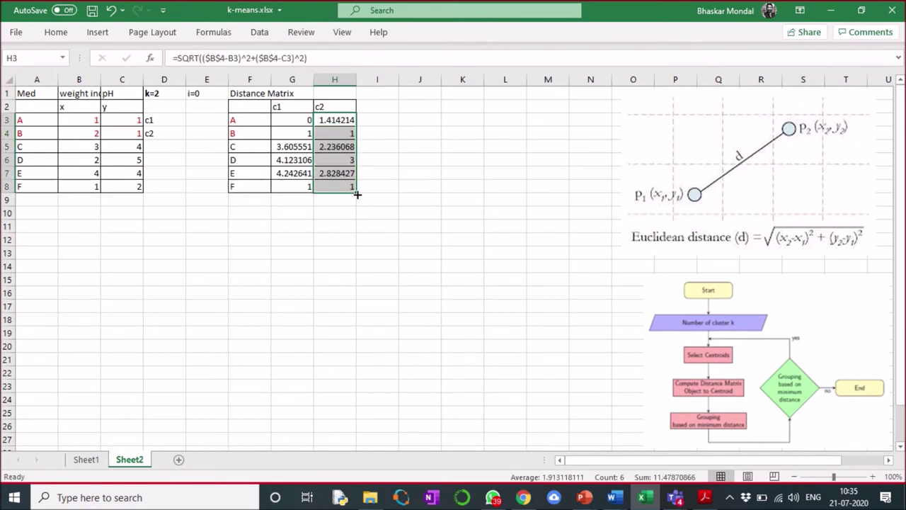
pyautogui.click(375, 239)
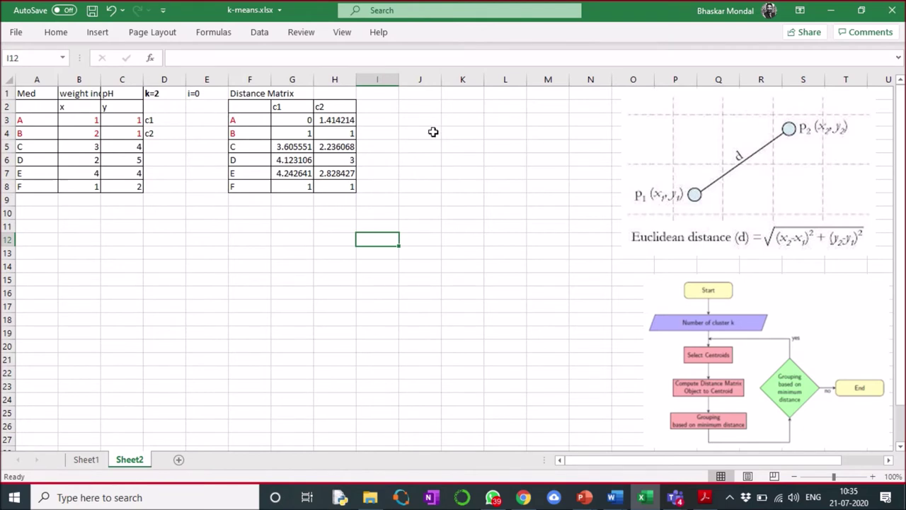
# Step: Title J1 'Assignment' and begin an IF formula in point A's c1 assignment cell
pyautogui.click(412, 96)
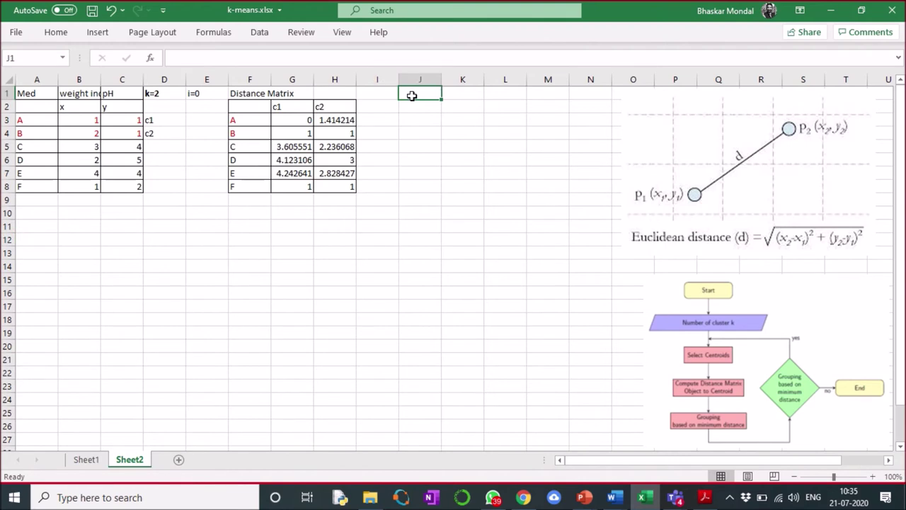
pyautogui.write('Assignment')
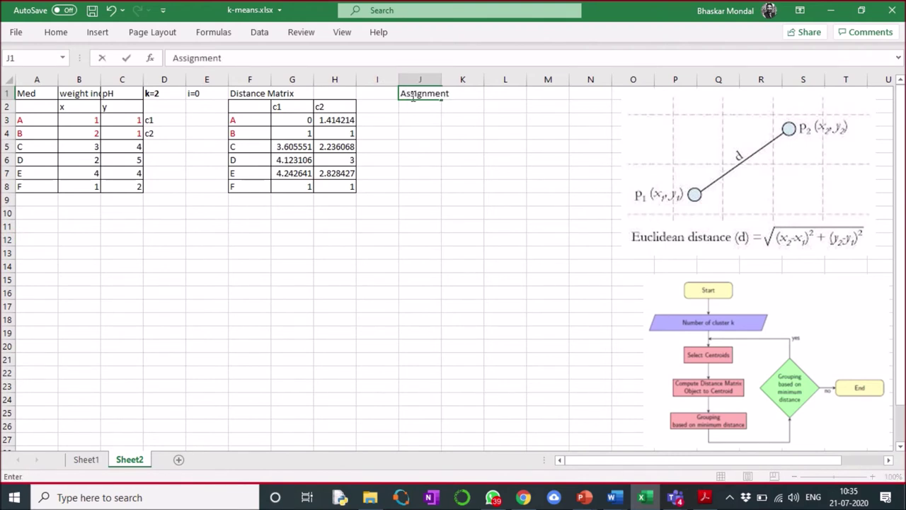
pyautogui.click(466, 120)
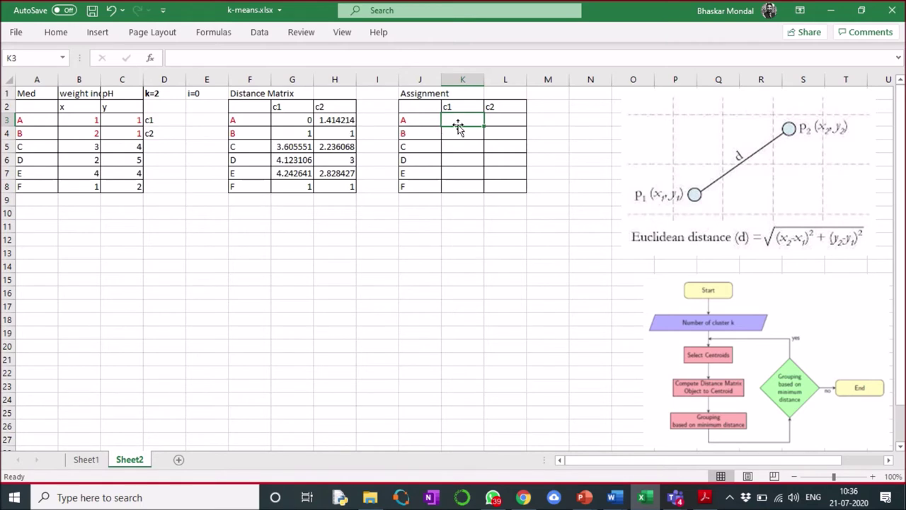
pyautogui.click(282, 59)
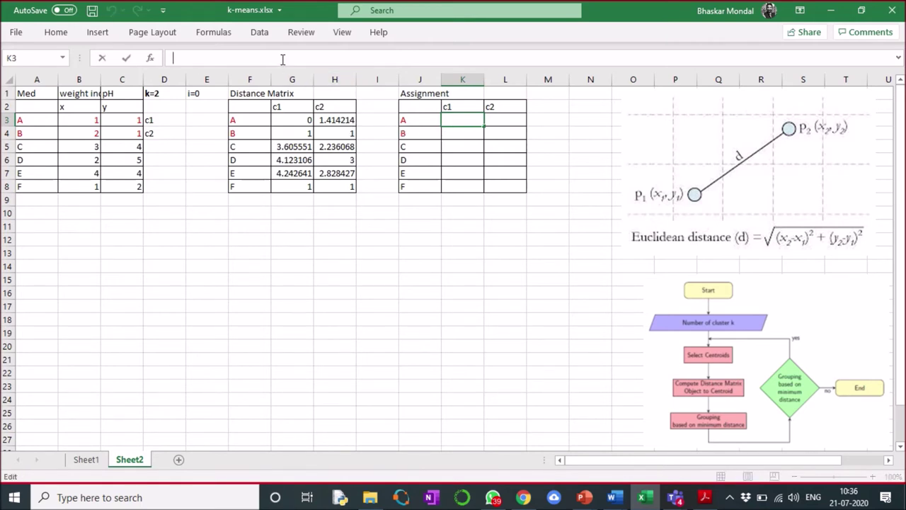
pyautogui.write('=')
pyautogui.write('if')
# Step: Fill the c1 assignment column with =IF(G3<H3, 1, 0) down to point F
pyautogui.press('BackSpace')
pyautogui.press('BackSpace')
pyautogui.click(299, 123)
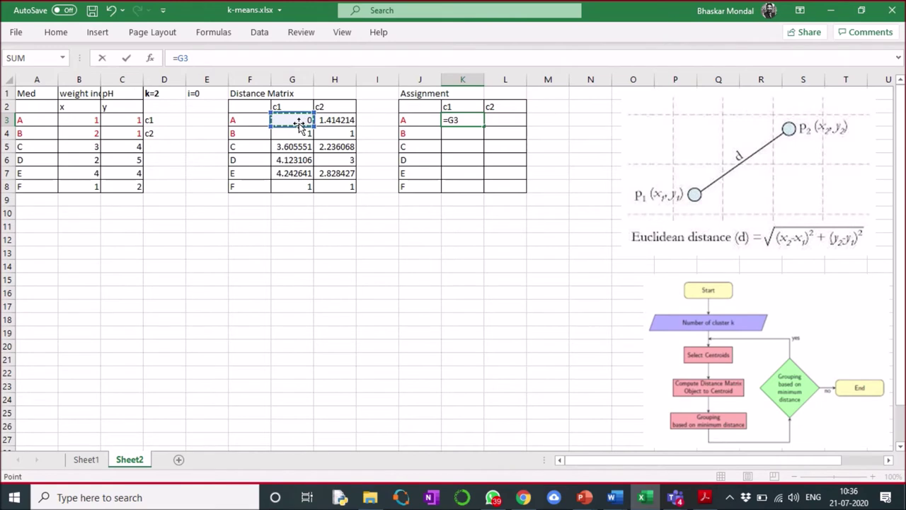
pyautogui.click(178, 58)
pyautogui.write('if(G3')
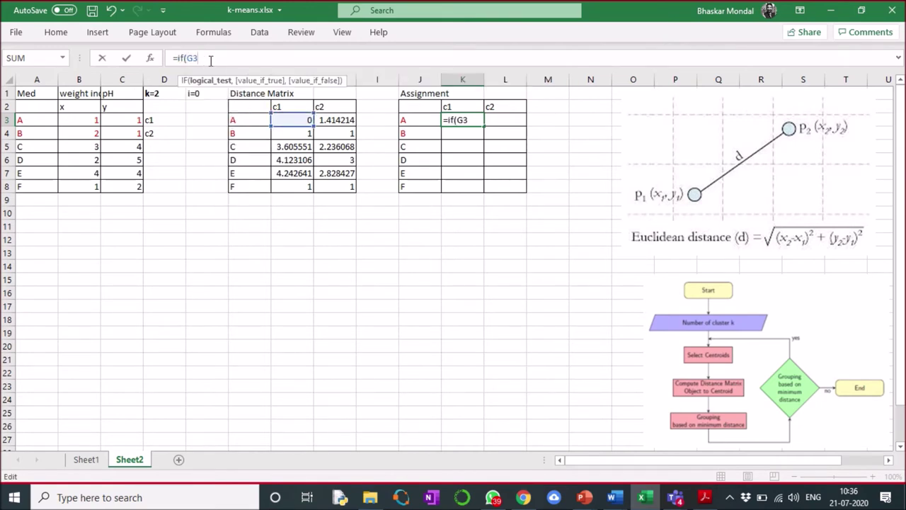
pyautogui.write('<')
pyautogui.click(328, 122)
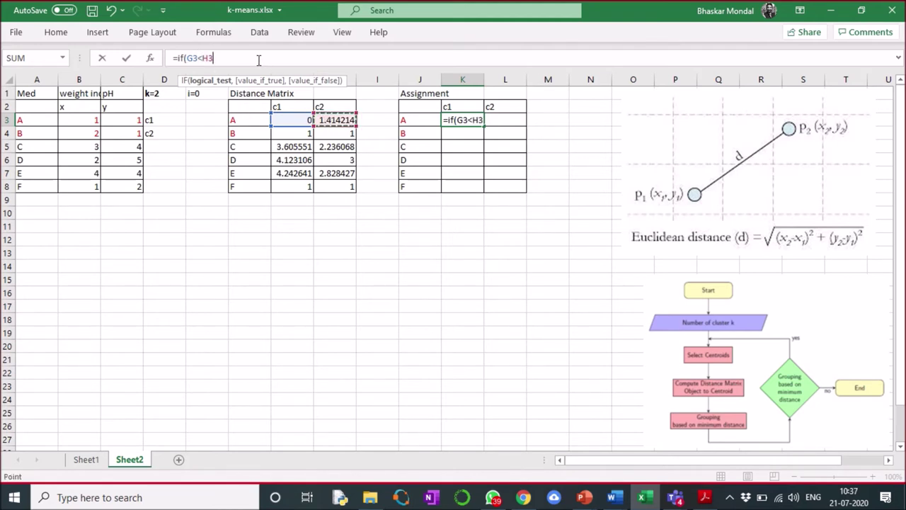
pyautogui.write(', 1')
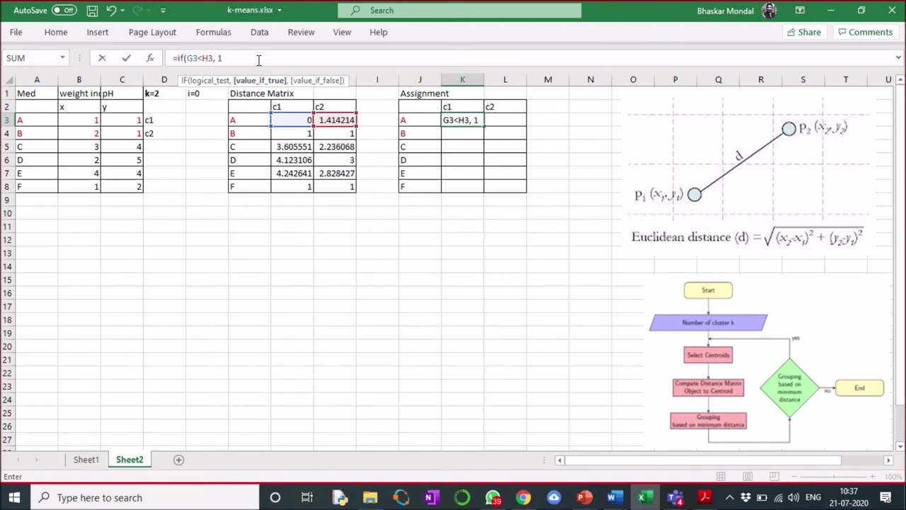
pyautogui.write(', 0')
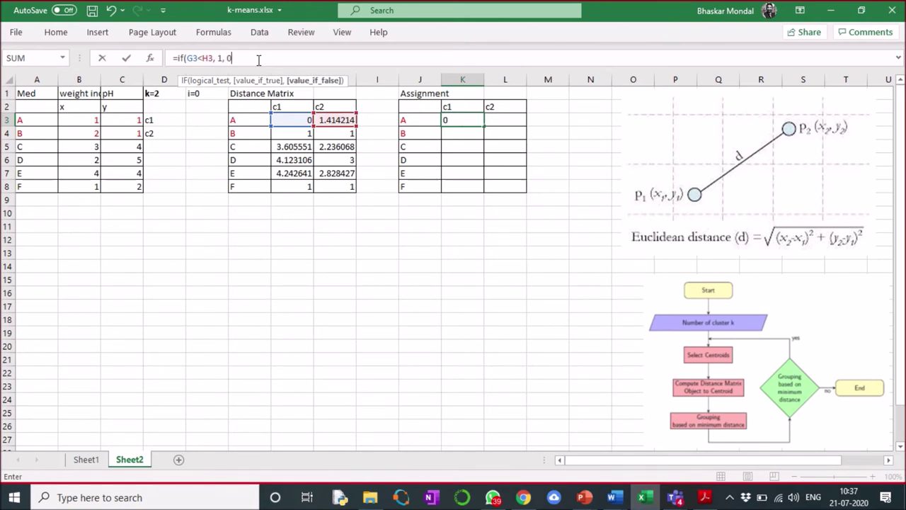
pyautogui.write(')')
pyautogui.press('Return')
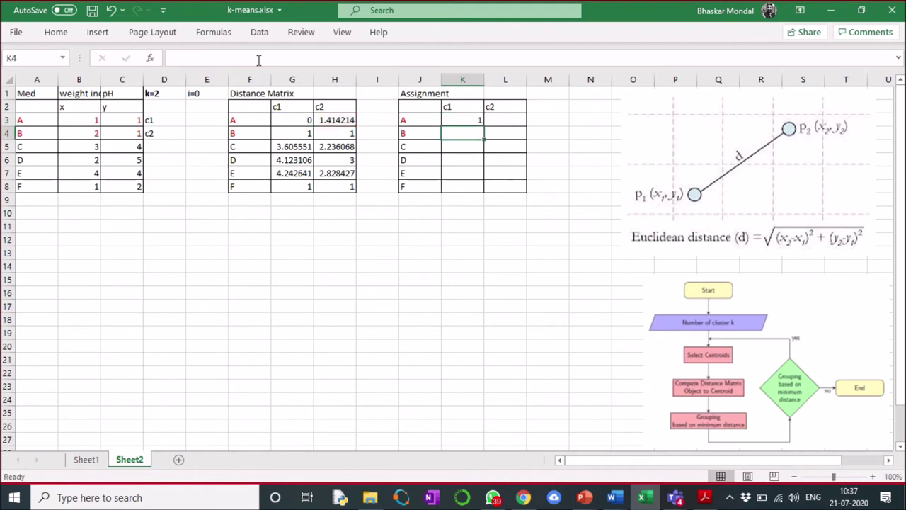
pyautogui.click(476, 122)
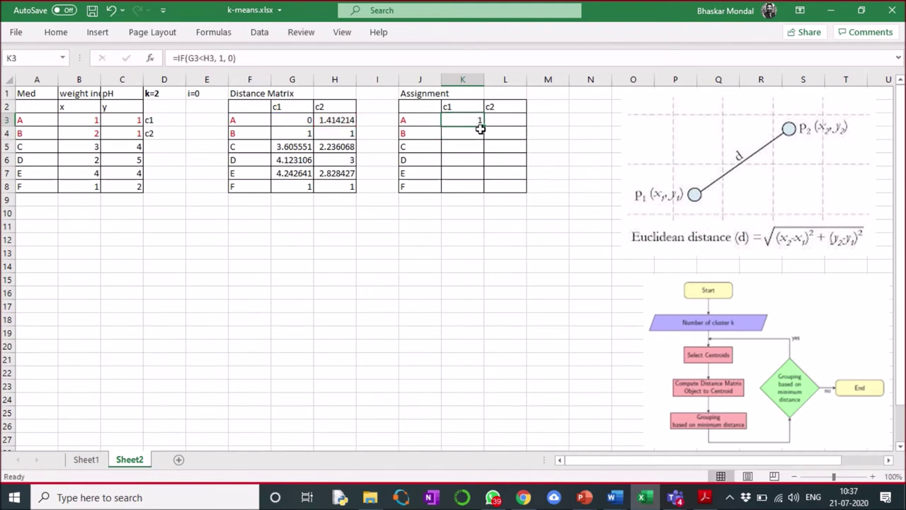
pyautogui.moveTo(483, 129); pyautogui.dragTo(485, 187)
# Step: Fill the c2 assignment column with =IF(G3>H3, 1, 0) down to point F
pyautogui.click(505, 120)
pyautogui.click(308, 58)
pyautogui.hotkey('ctrl', 'v')
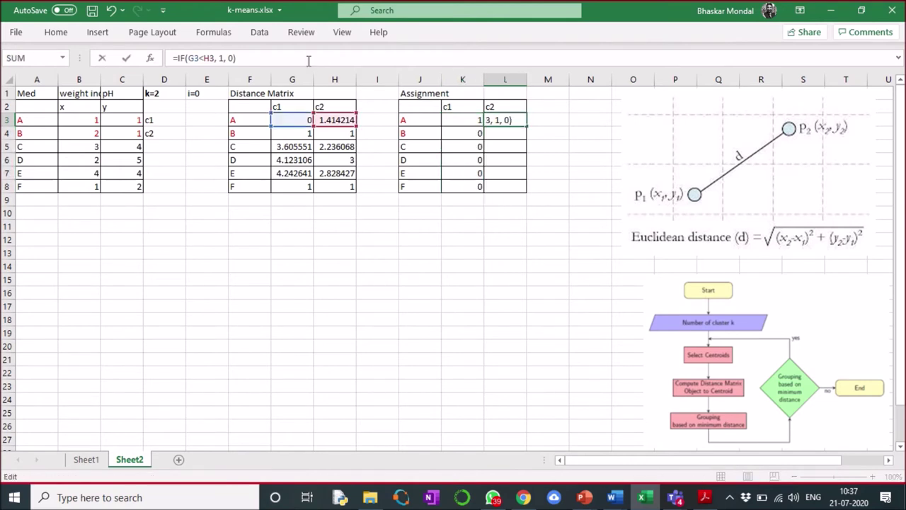
pyautogui.click(205, 58)
pyautogui.press('BackSpace')
pyautogui.write('>')
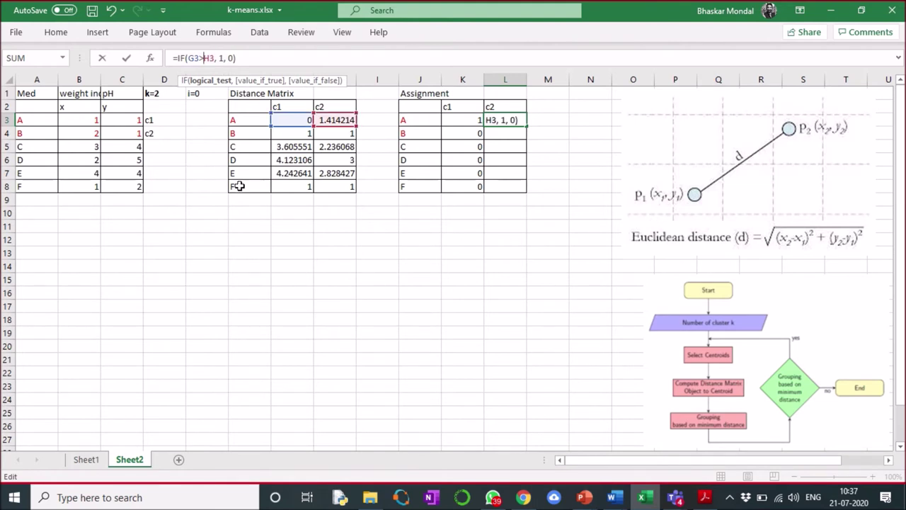
pyautogui.press('Return')
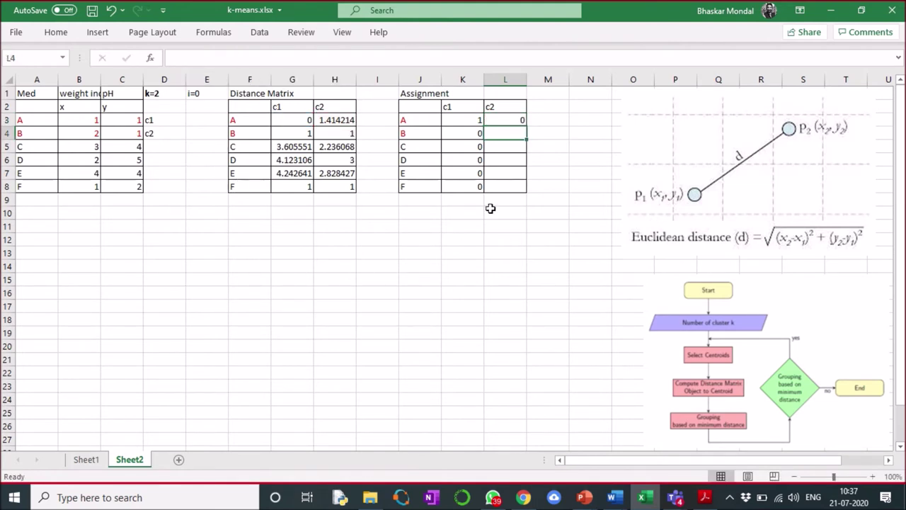
pyautogui.click(511, 121)
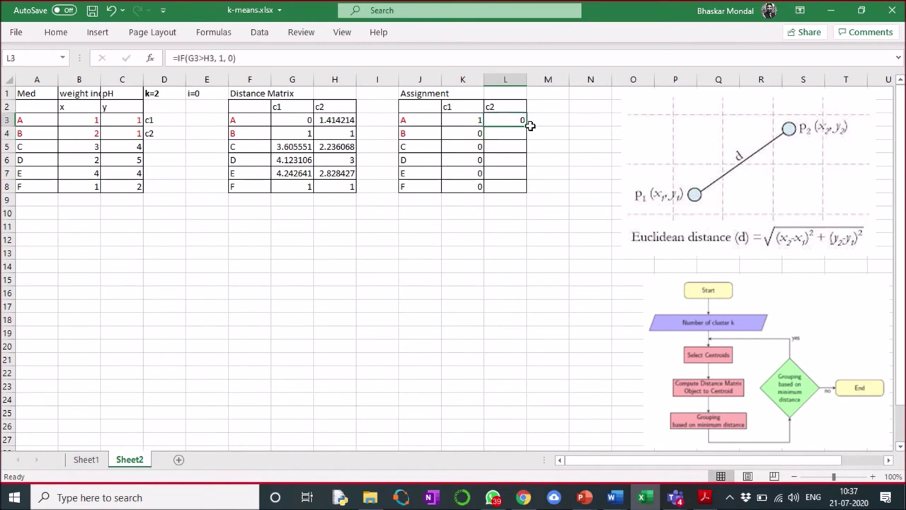
pyautogui.moveTo(526, 127); pyautogui.dragTo(523, 198)
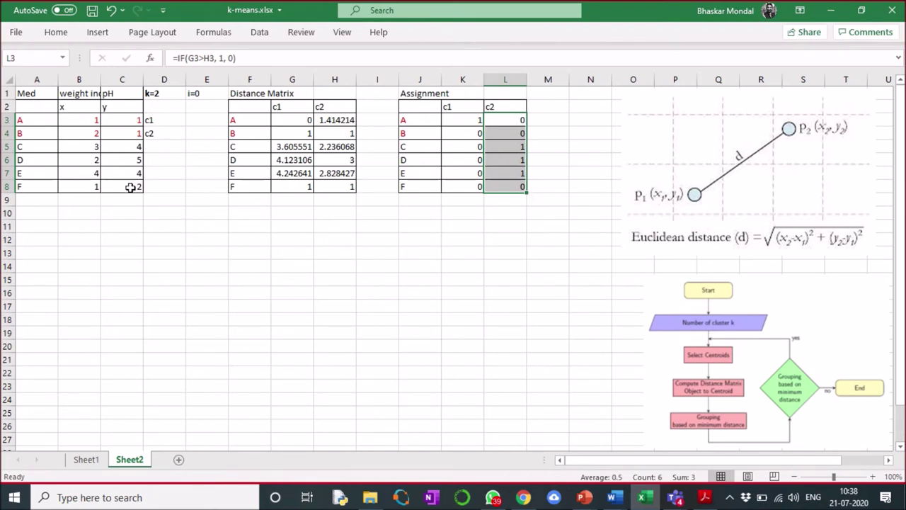
# Step: Change point F's x value in B8 to 2
pyautogui.click(303, 189)
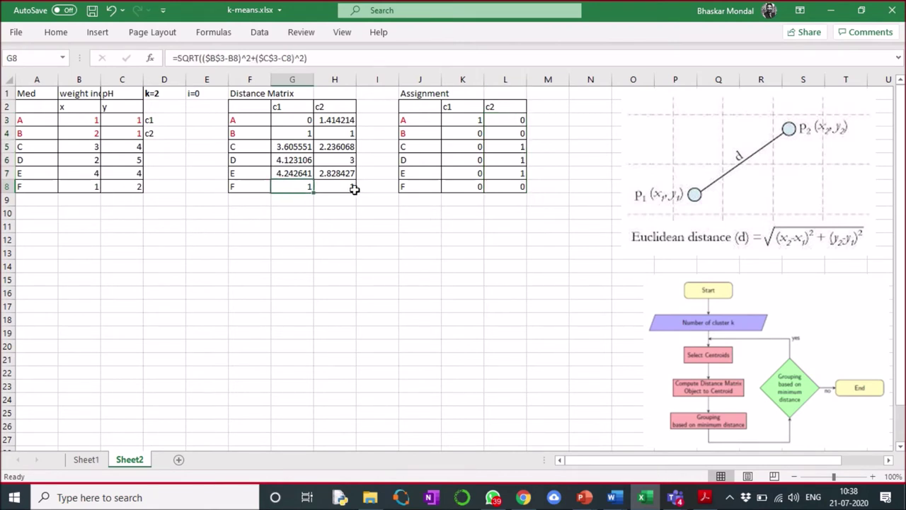
pyautogui.click(355, 190)
pyautogui.click(86, 186)
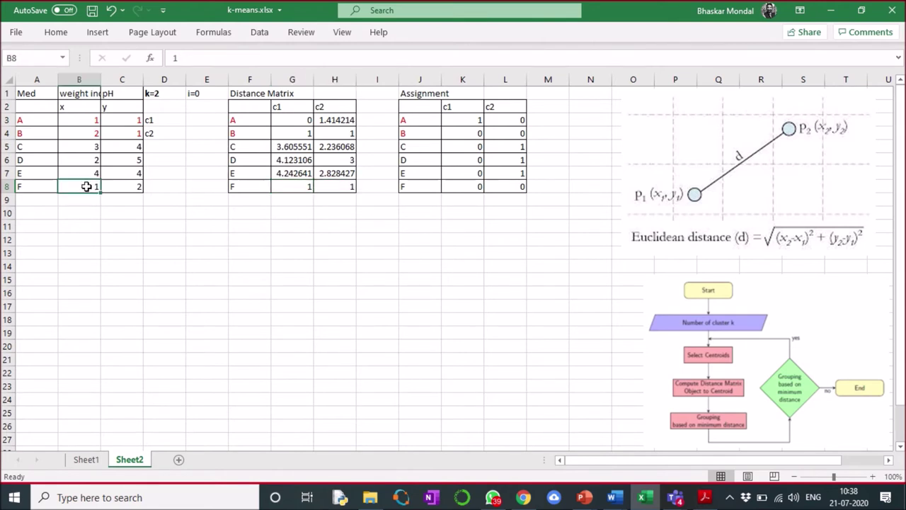
pyautogui.write('2')
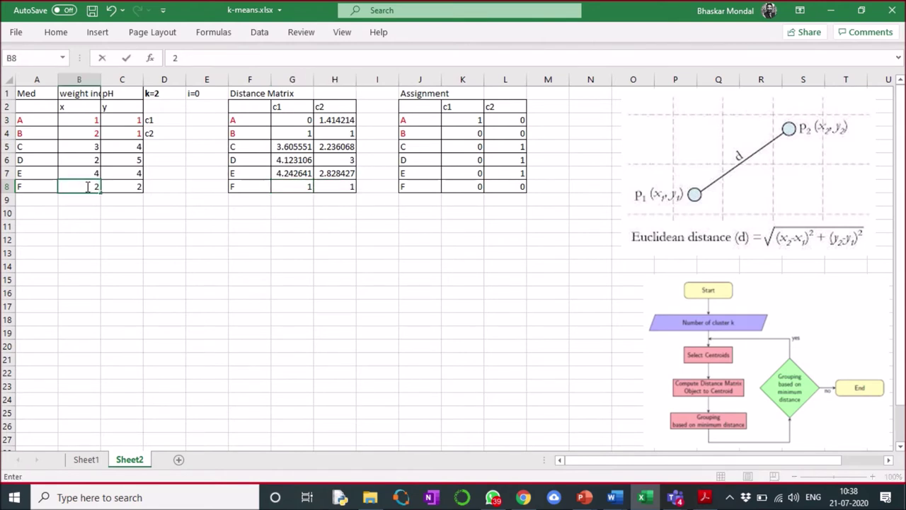
pyautogui.click(192, 232)
pyautogui.click(359, 242)
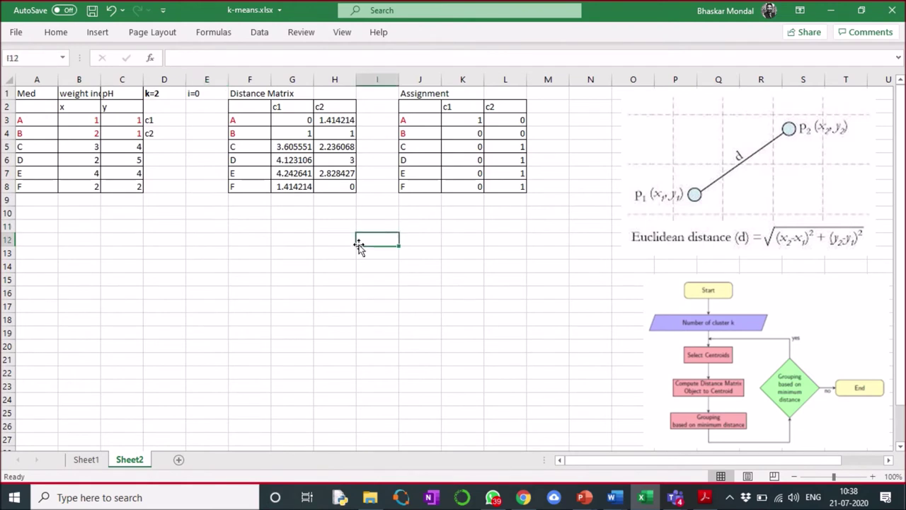
# Step: Check point A's assignment formula and point B's distance formulas after the change
pyautogui.click(455, 120)
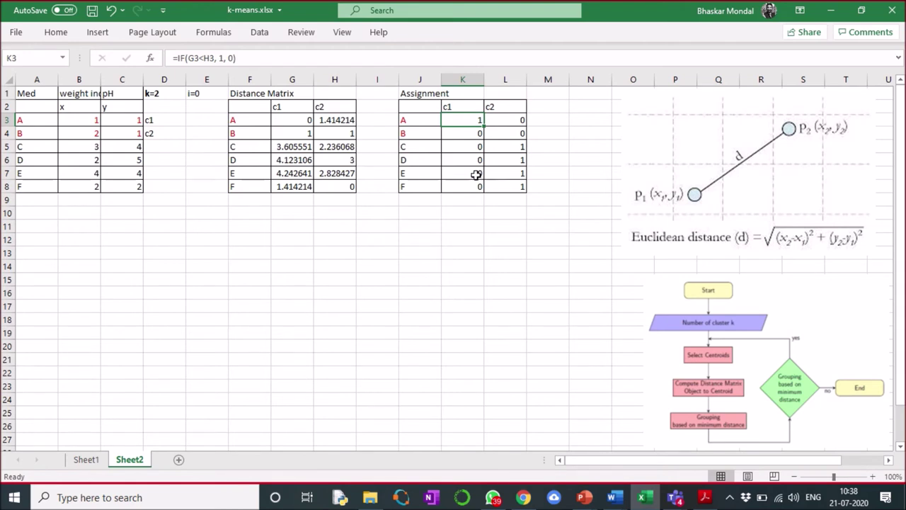
pyautogui.click(331, 138)
pyautogui.click(299, 135)
pyautogui.click(346, 135)
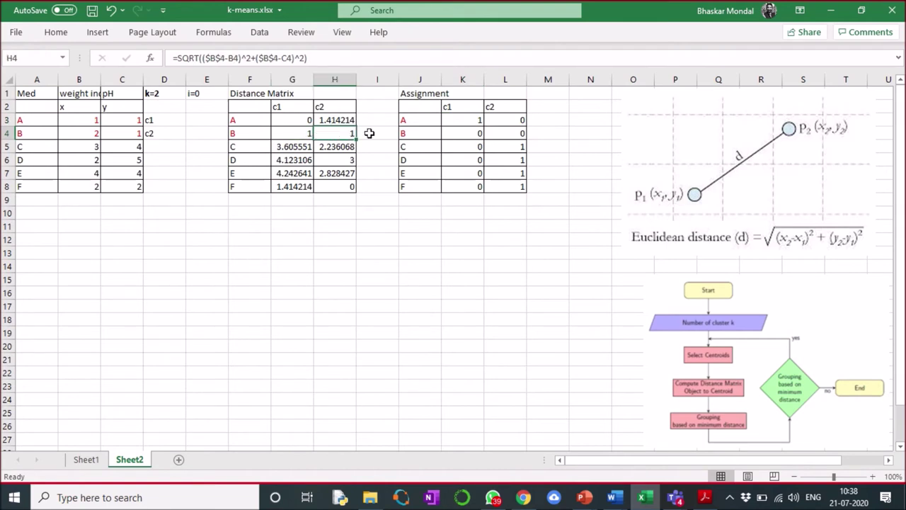
pyautogui.click(434, 223)
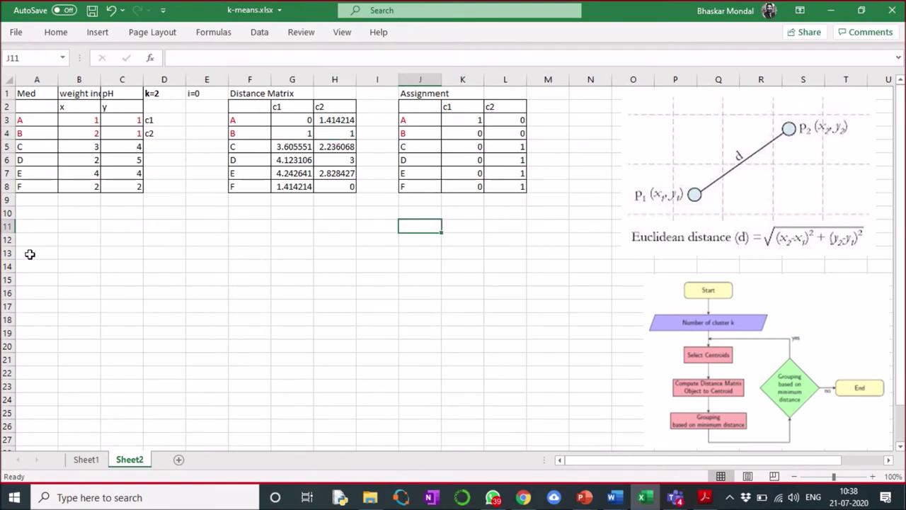
pyautogui.click(196, 95)
# Step: Fill the i=0 label yellow and copy it to E10 as a yellow 'i=1' label
pyautogui.click(56, 32)
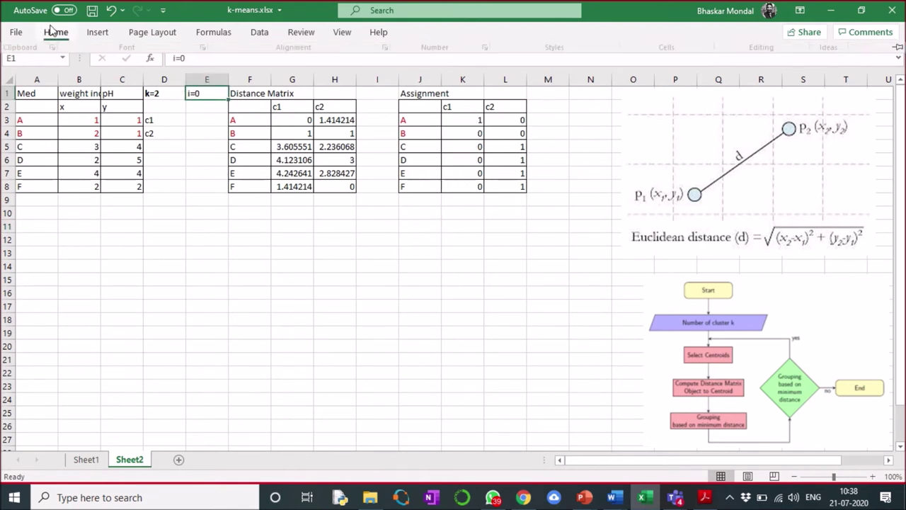
pyautogui.click(167, 79)
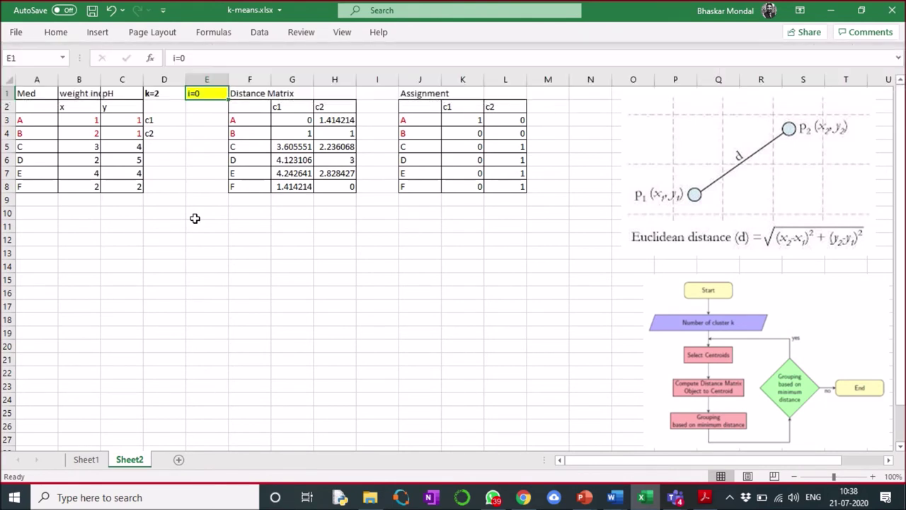
pyautogui.hotkey('ctrl', 'c')
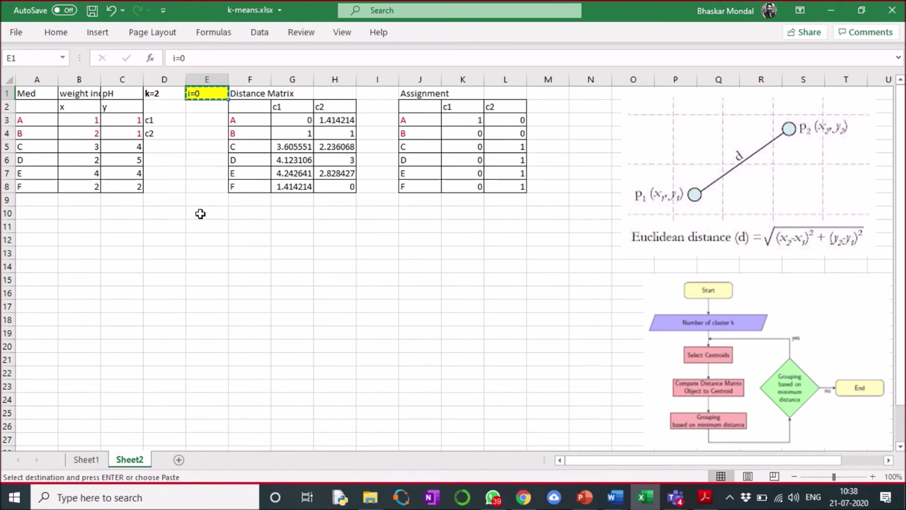
pyautogui.click(200, 214)
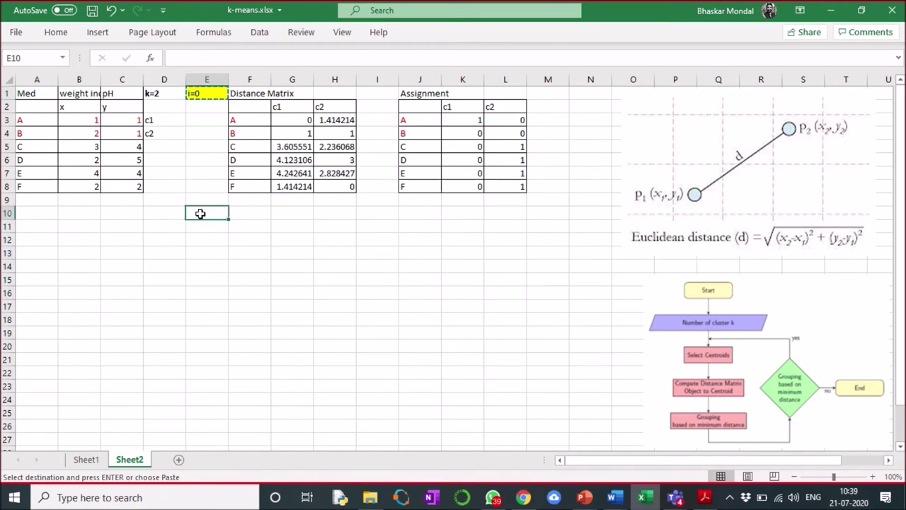
pyautogui.hotkey('ctrl', 'v')
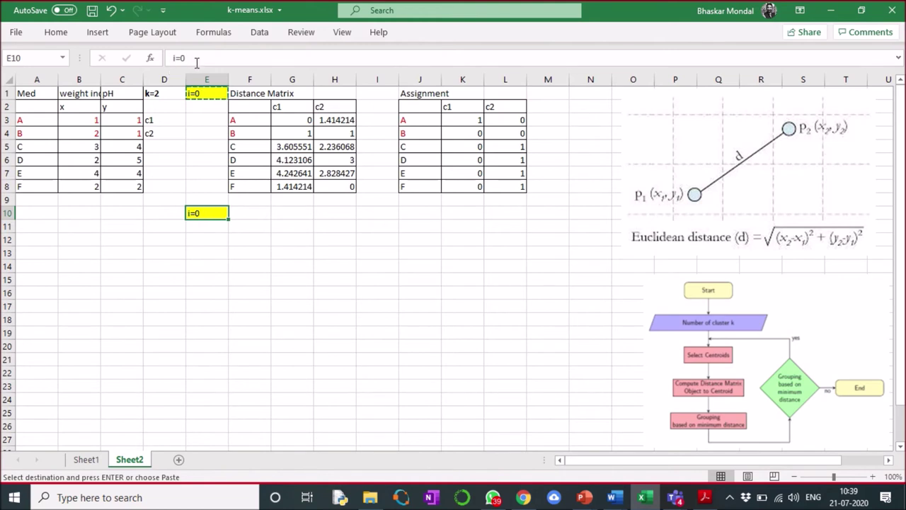
pyautogui.click(196, 59)
pyautogui.press('BackSpace')
pyautogui.write('1')
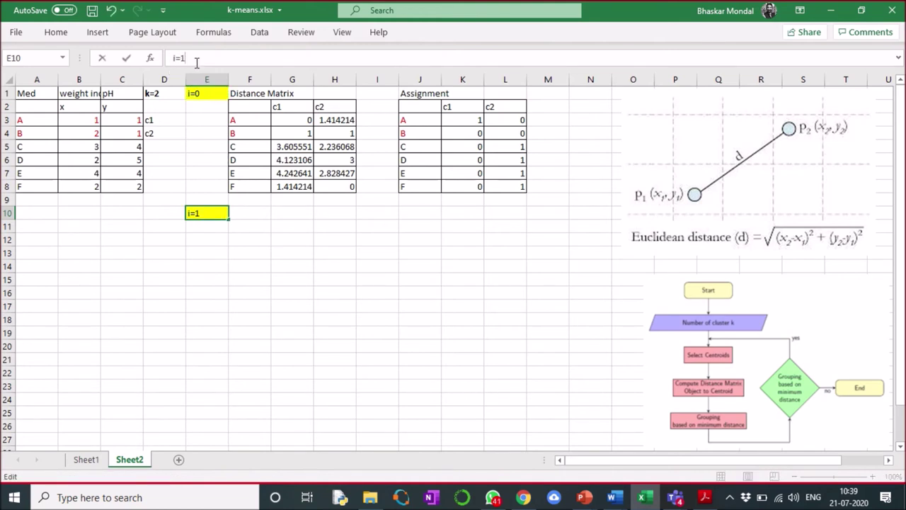
pyautogui.click(94, 246)
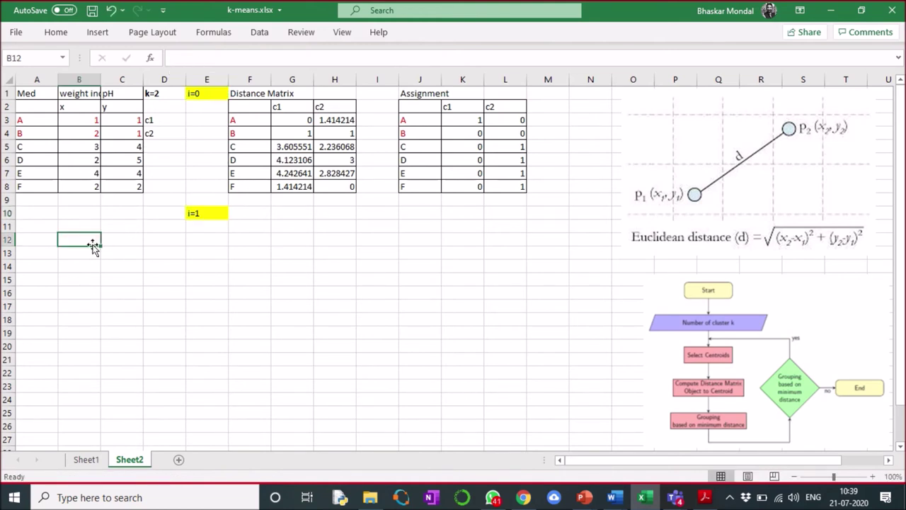
pyautogui.click(43, 228)
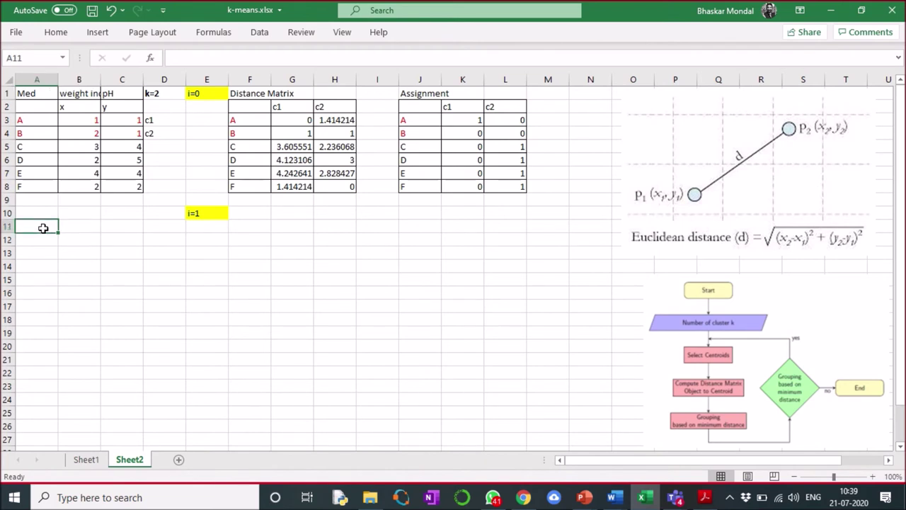
# Step: Label the new centroid rows c1 in A11 and c2 in A12
pyautogui.write('c1')
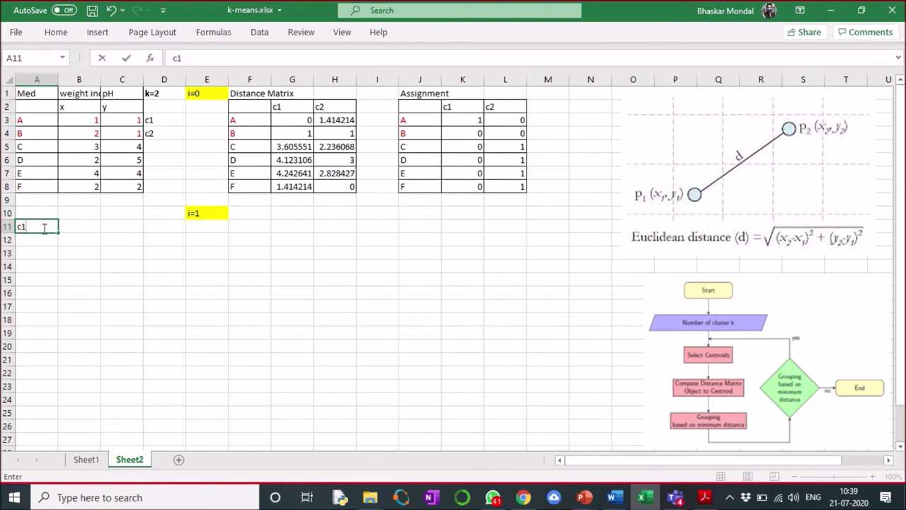
pyautogui.press('Tab')
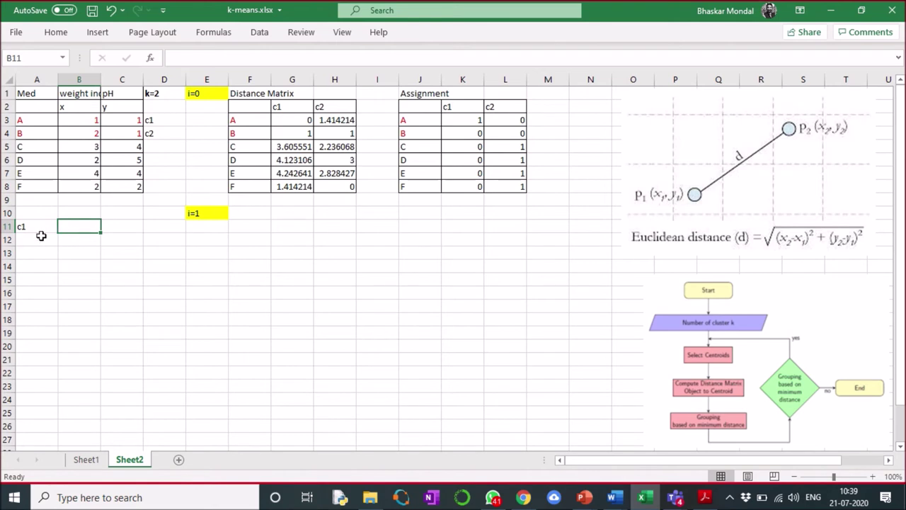
pyautogui.click(33, 242)
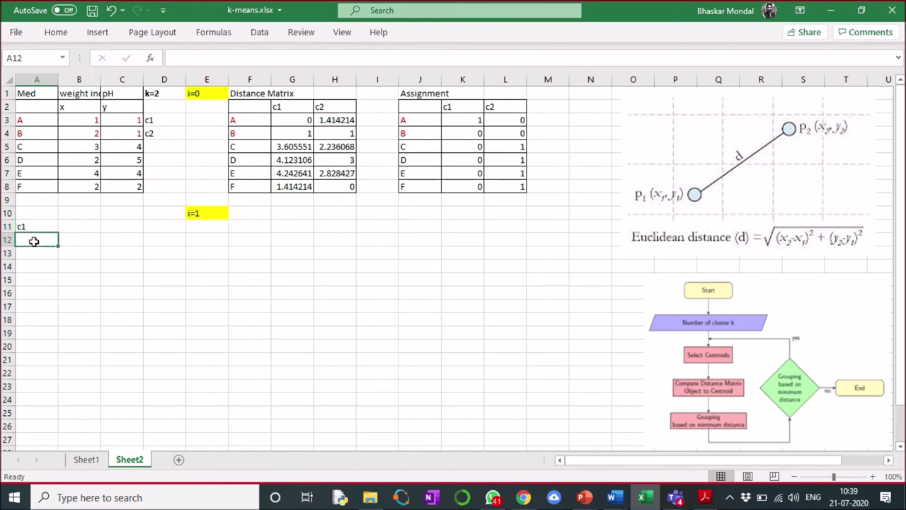
pyautogui.write('c2')
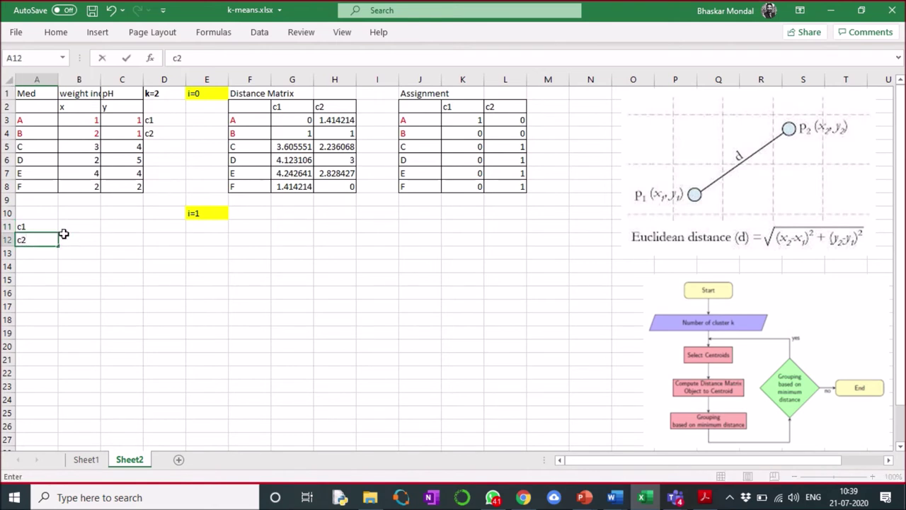
# Step: Give centroid c1 an x of 1 and a y of 1
pyautogui.click(83, 226)
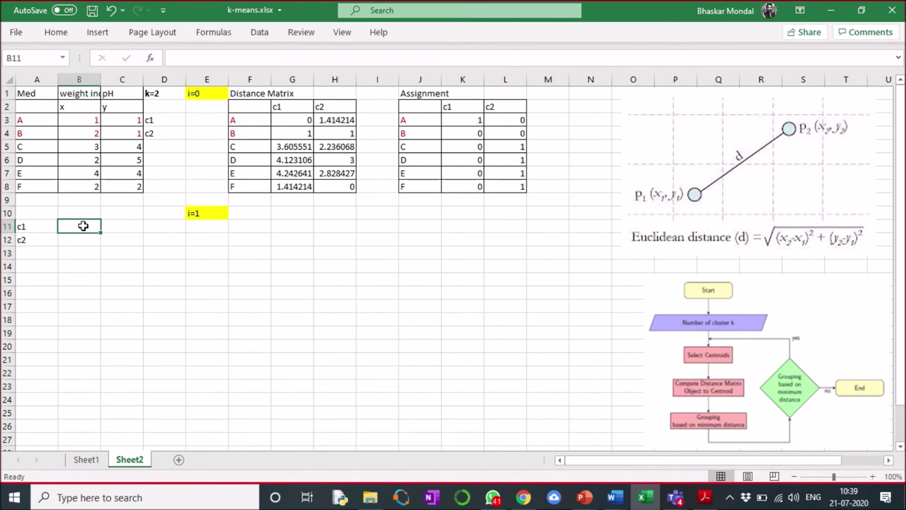
pyautogui.write('1')
pyautogui.press('Tab')
pyautogui.write('1')
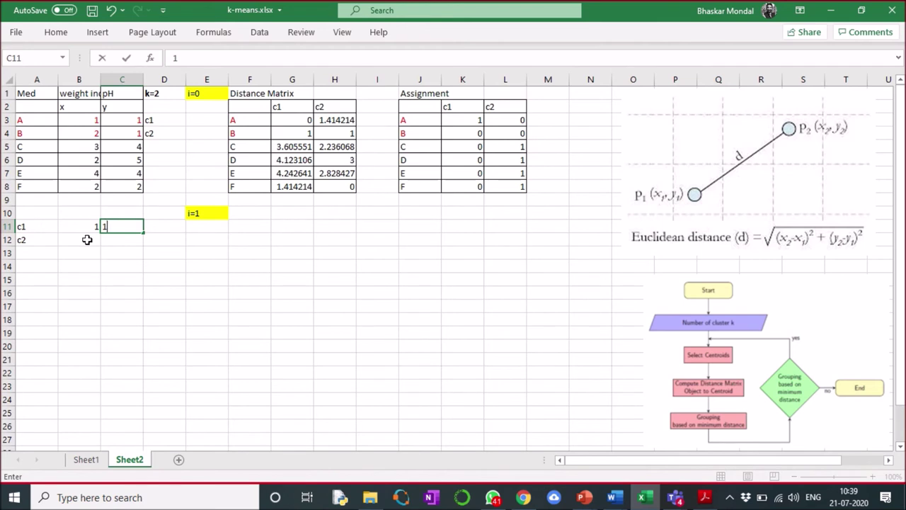
pyautogui.click(87, 240)
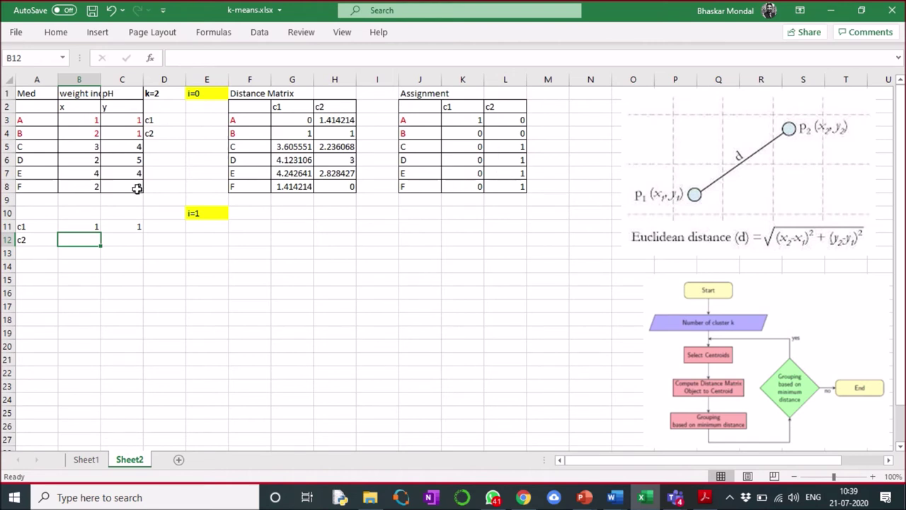
pyautogui.click(215, 61)
# Step: Set c2's x to the AVERAGE of points C–F x values, giving 2.75
pyautogui.write('=ave')
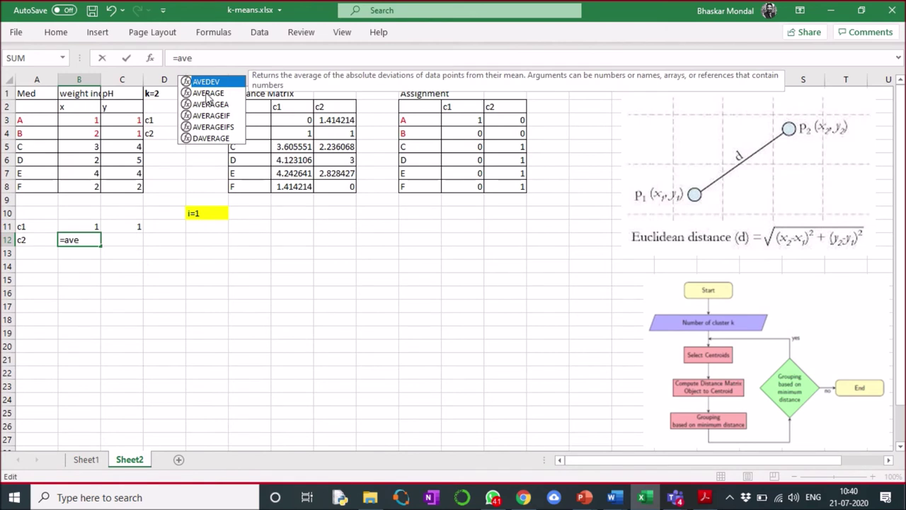
pyautogui.click(206, 94)
pyautogui.doubleClick(206, 94)
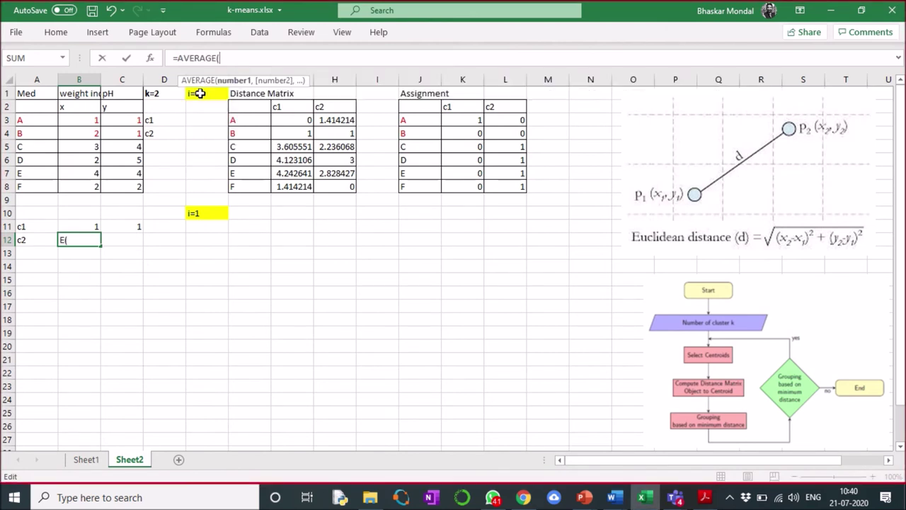
pyautogui.moveTo(93, 145); pyautogui.dragTo(93, 186)
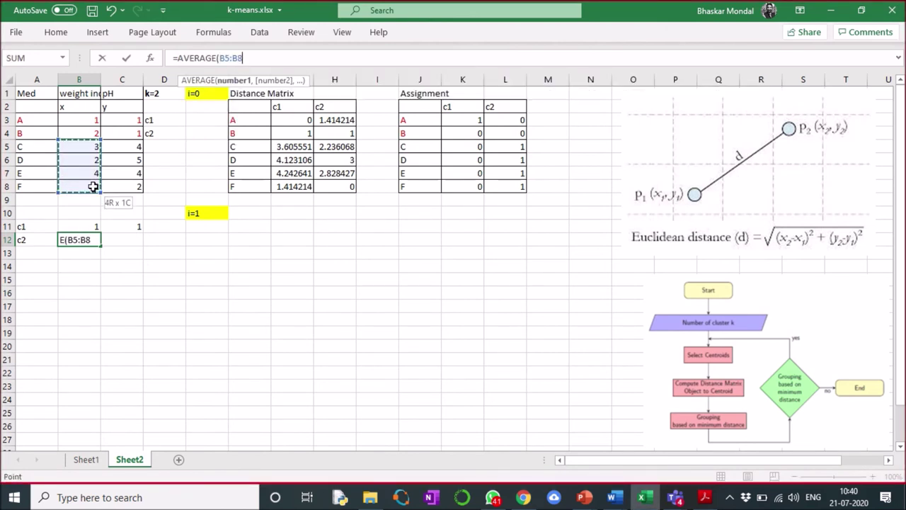
pyautogui.write(')')
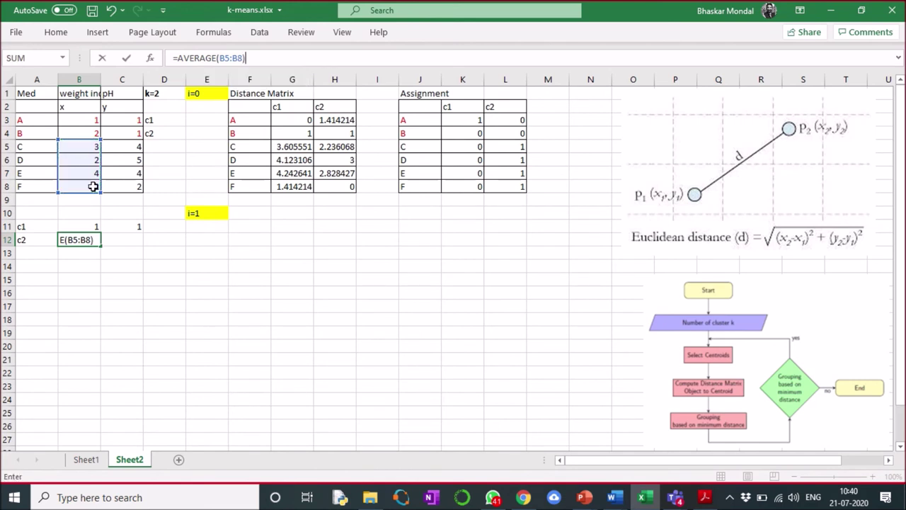
pyautogui.press('Return')
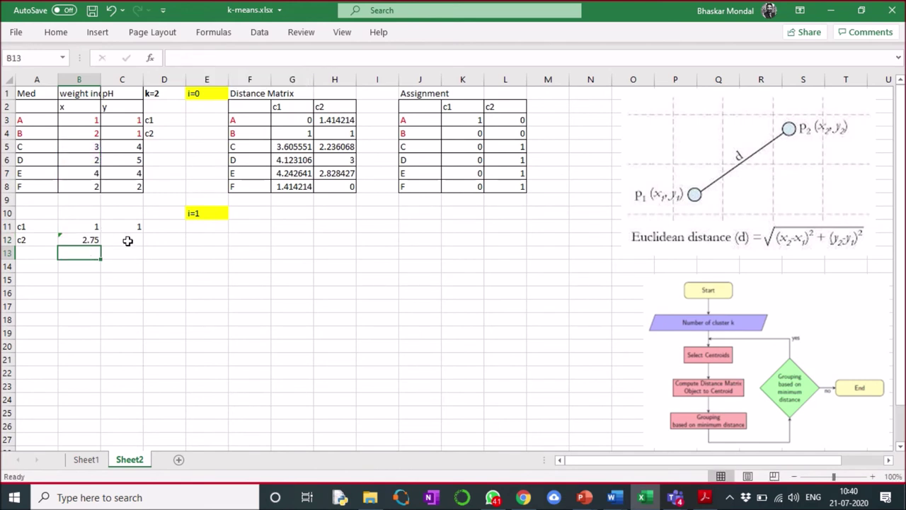
# Step: Set c2's y in C12 to =AVERAGE(C5:C8), giving 3.75
pyautogui.click(127, 240)
pyautogui.click(183, 60)
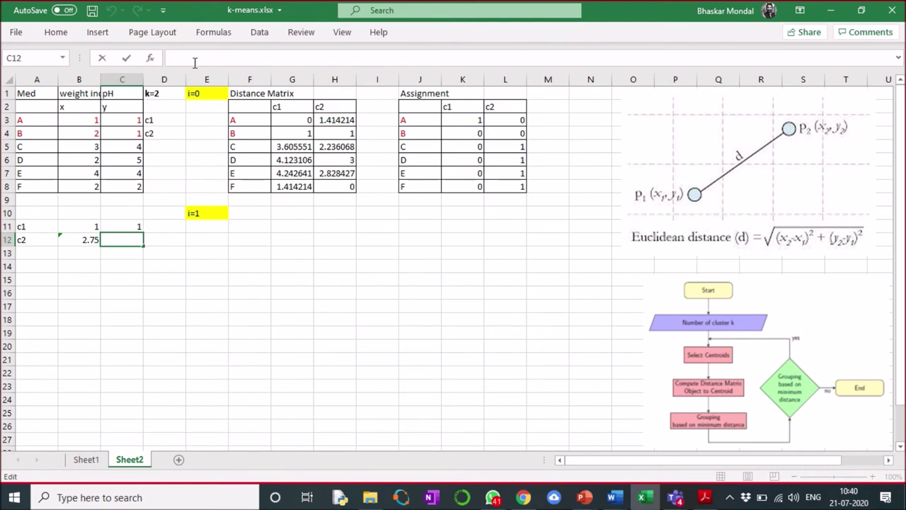
pyautogui.write('=a')
pyautogui.write('va')
pyautogui.press('BackSpace')
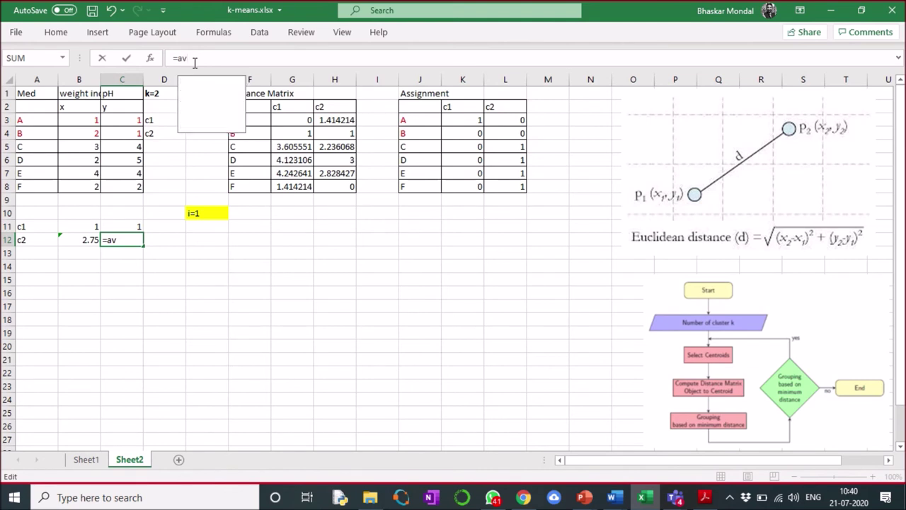
pyautogui.doubleClick(203, 94)
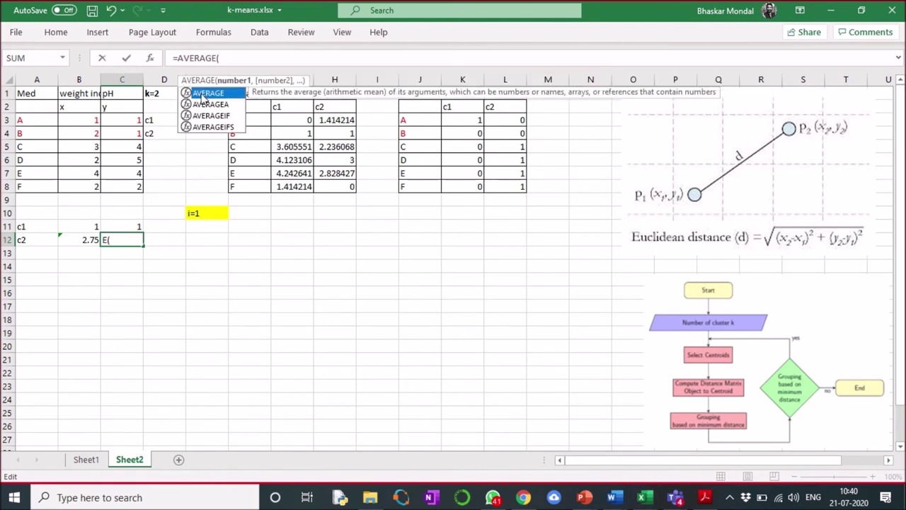
pyautogui.moveTo(131, 147); pyautogui.dragTo(133, 193)
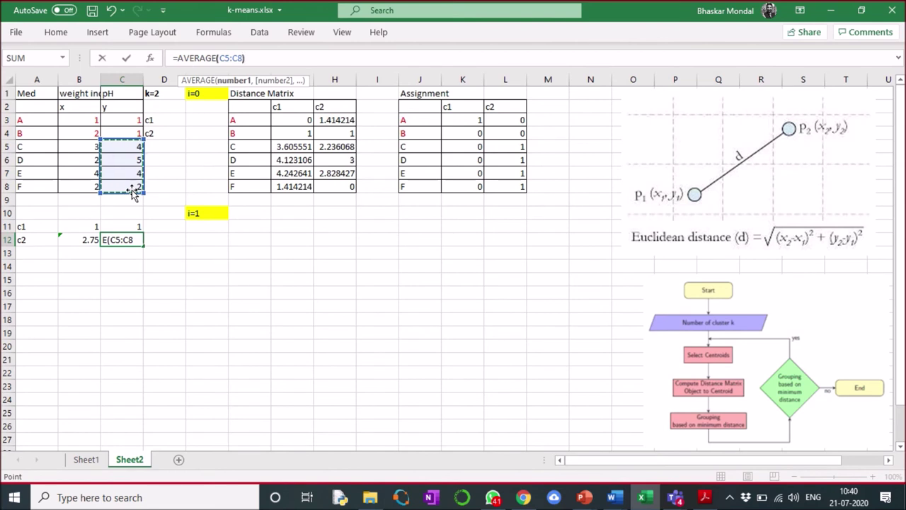
pyautogui.press('Return')
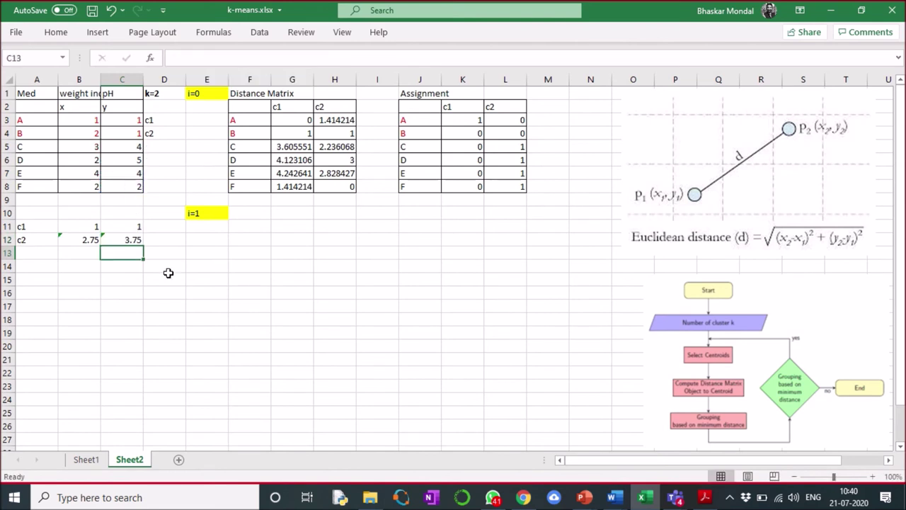
# Step: Check the c1 centroid values and select the original distance matrix table
pyautogui.click(169, 274)
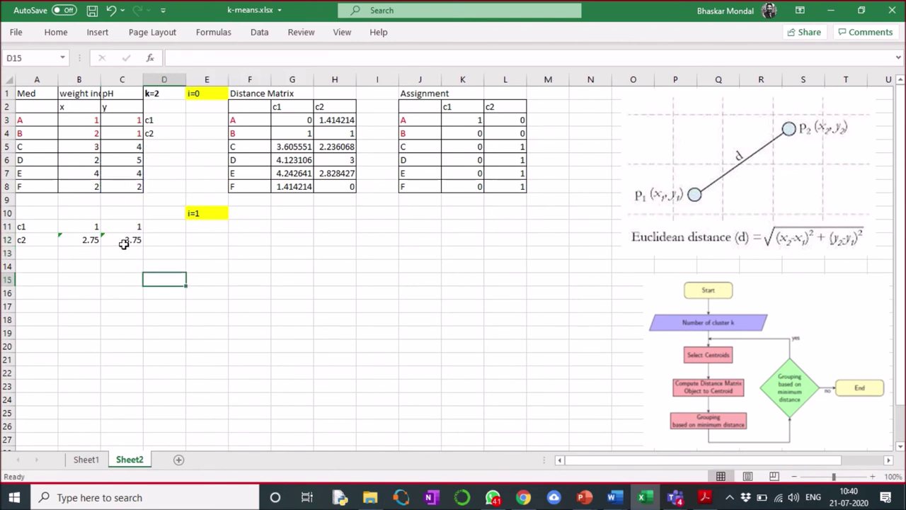
pyautogui.click(91, 228)
pyautogui.click(122, 228)
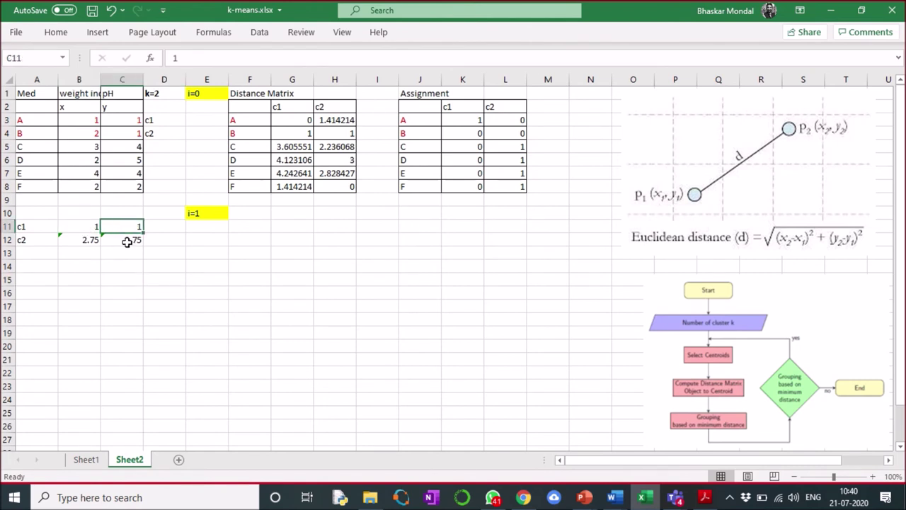
pyautogui.click(223, 241)
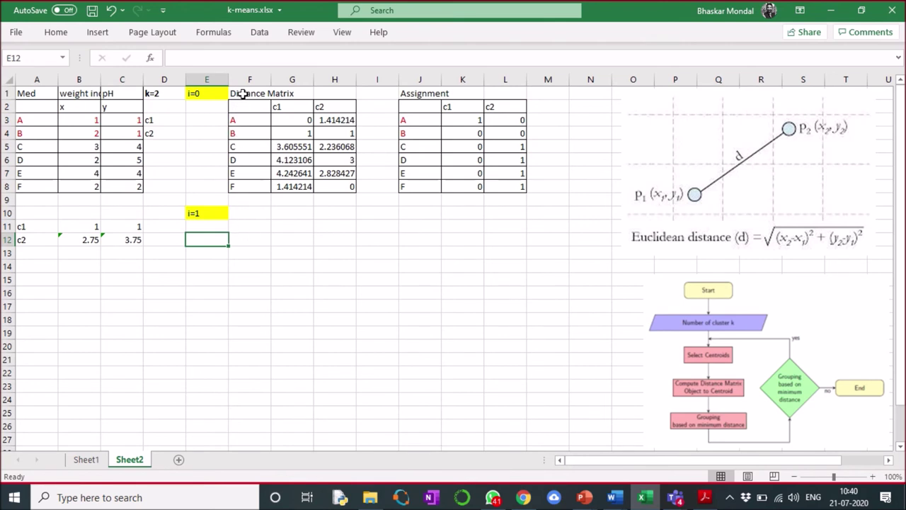
pyautogui.moveTo(238, 93); pyautogui.dragTo(331, 186)
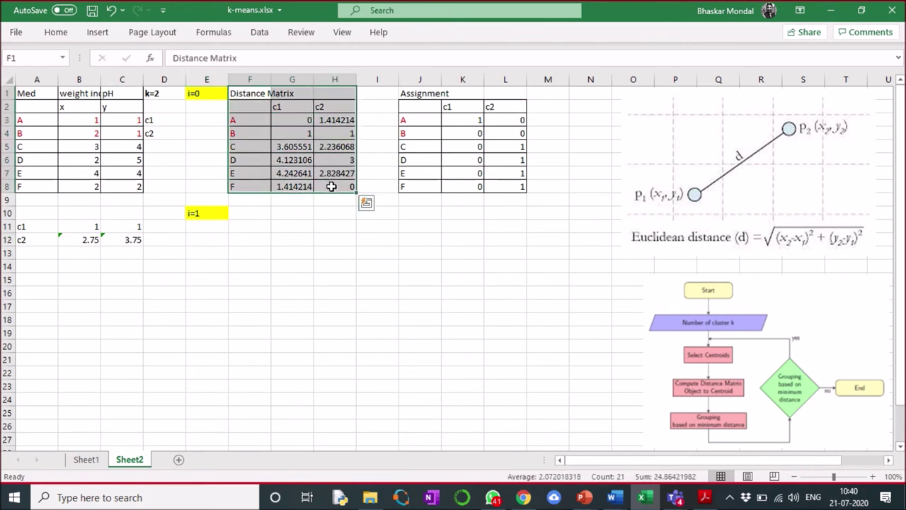
# Step: Copy the distance matrix and repoint A's c1 distance at the new c1 centroid
pyautogui.hotkey('ctrl', 'c')
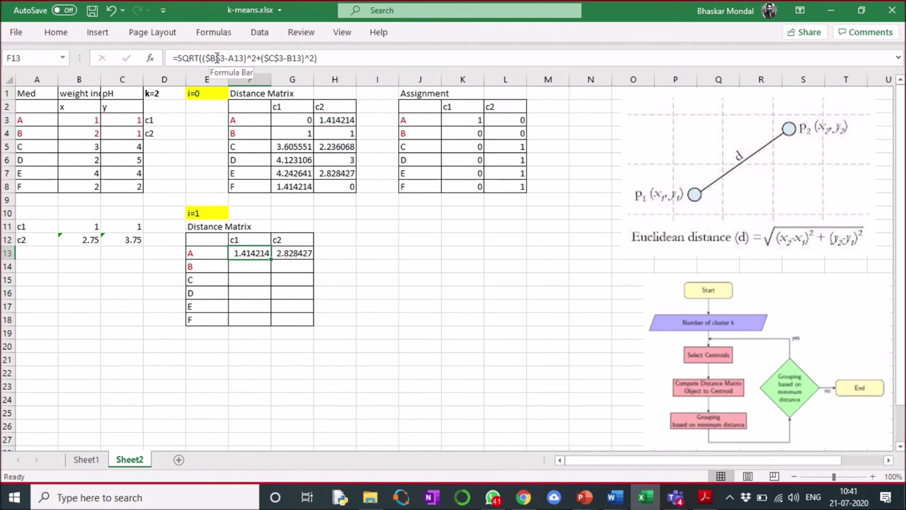
pyautogui.click(216, 58)
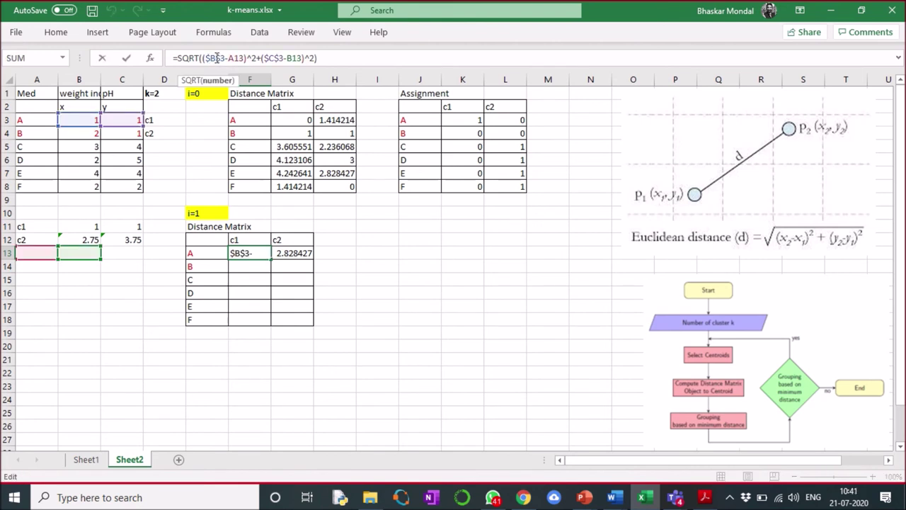
pyautogui.click(83, 226)
pyautogui.press('F4')
pyautogui.press('Return')
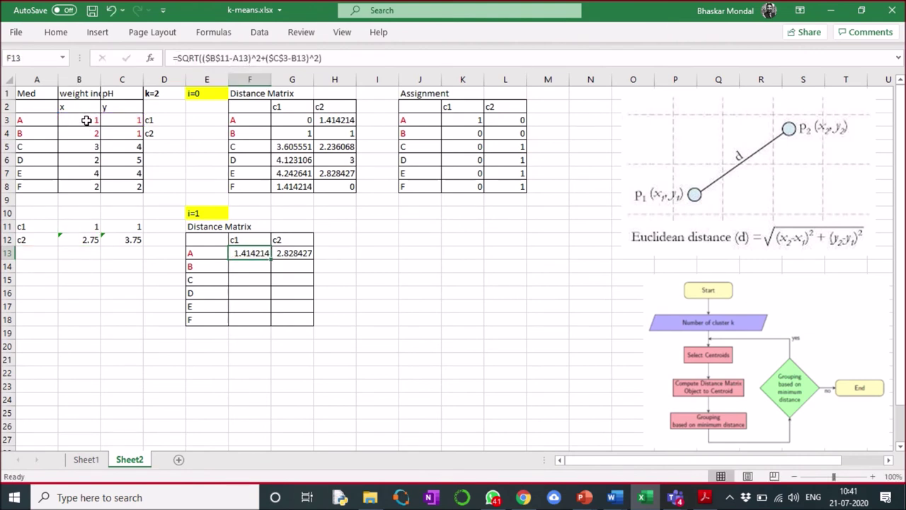
# Step: Correct F13 to =SQRT(($B$11-B3)^2+($C$11-C3)^2)
pyautogui.click(244, 59)
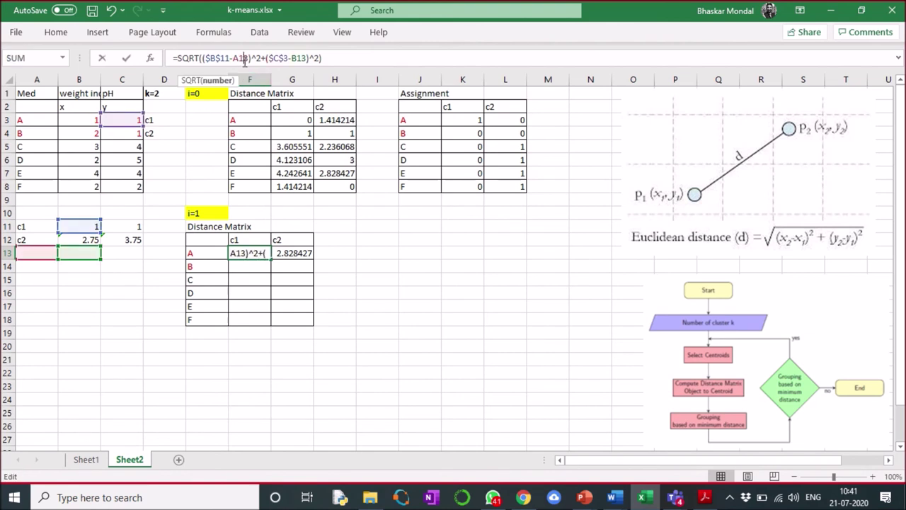
pyautogui.press('BackSpace')
pyautogui.press('BackSpace')
pyautogui.press('BackSpace')
pyautogui.write('b3')
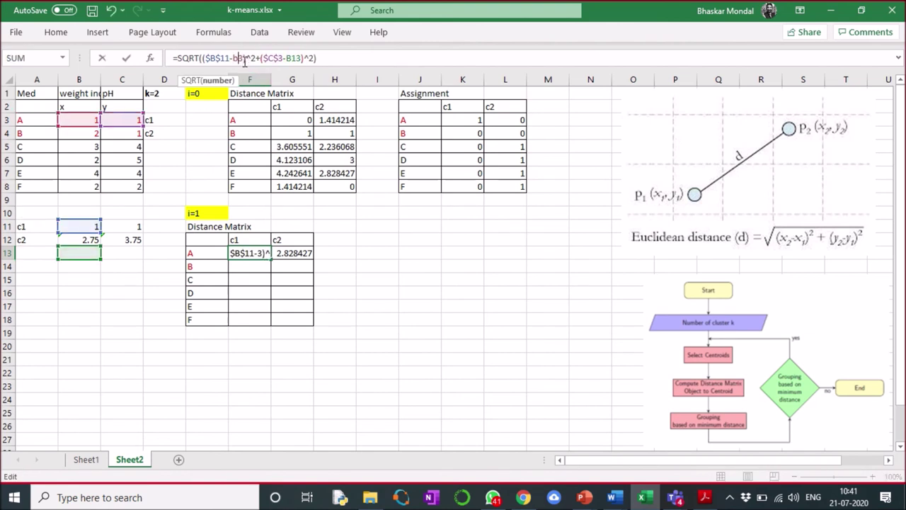
pyautogui.click(283, 59)
pyautogui.press('BackSpace')
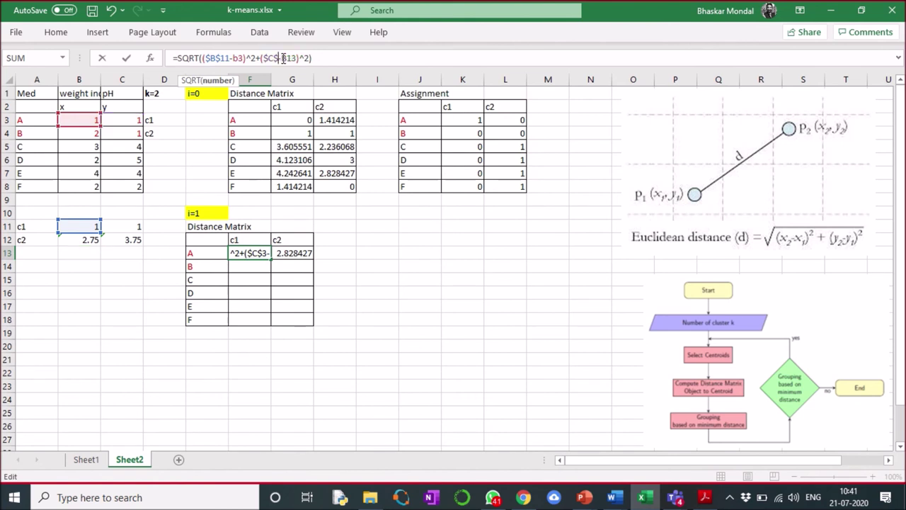
pyautogui.write('11')
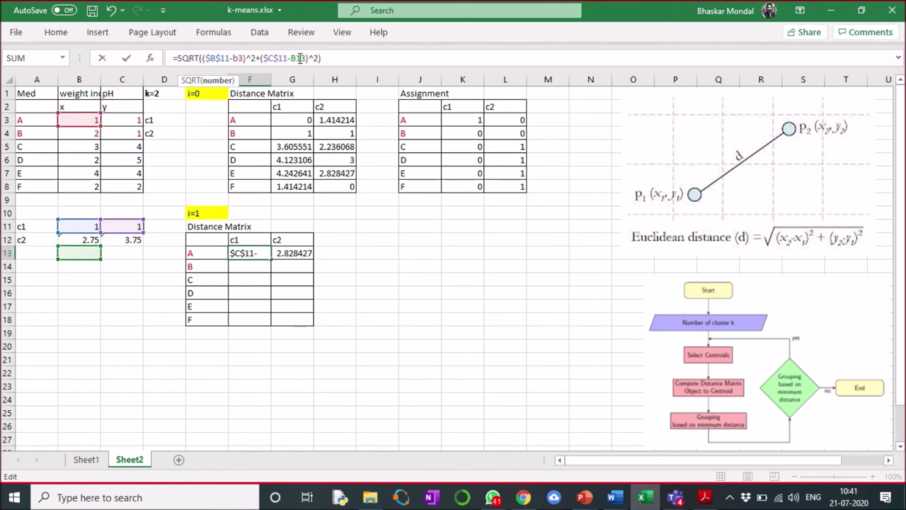
pyautogui.click(300, 58)
pyautogui.press('BackSpace')
pyautogui.press('BackSpace')
pyautogui.press('BackSpace')
pyautogui.write('c3')
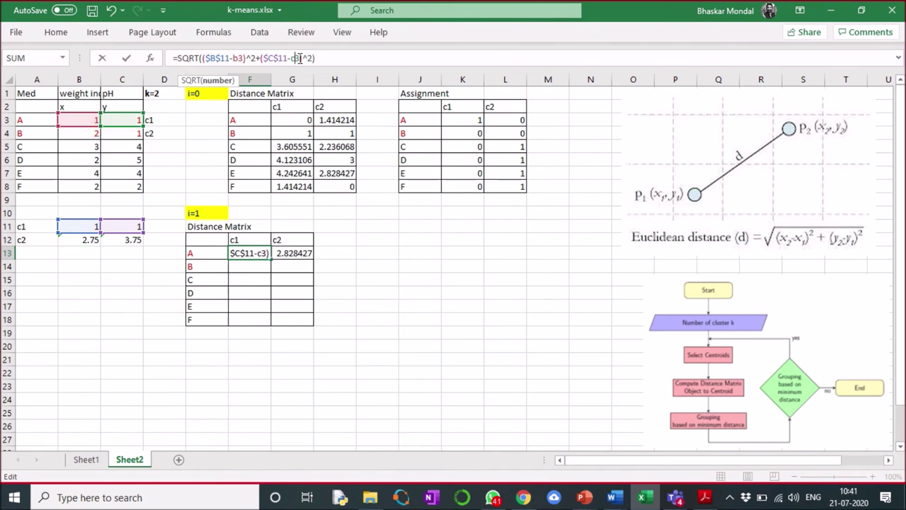
pyautogui.press('Return')
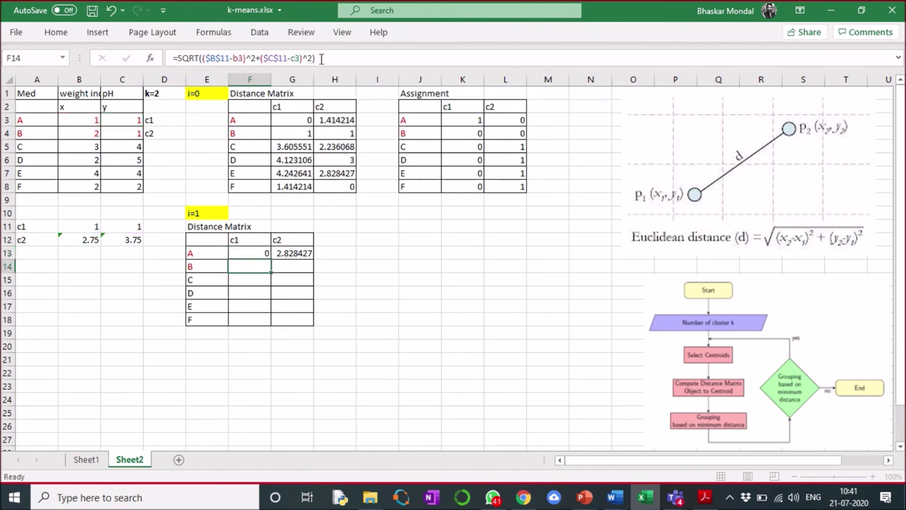
# Step: Fill the c1 distance formula down to F18 and across into G13
pyautogui.click(261, 254)
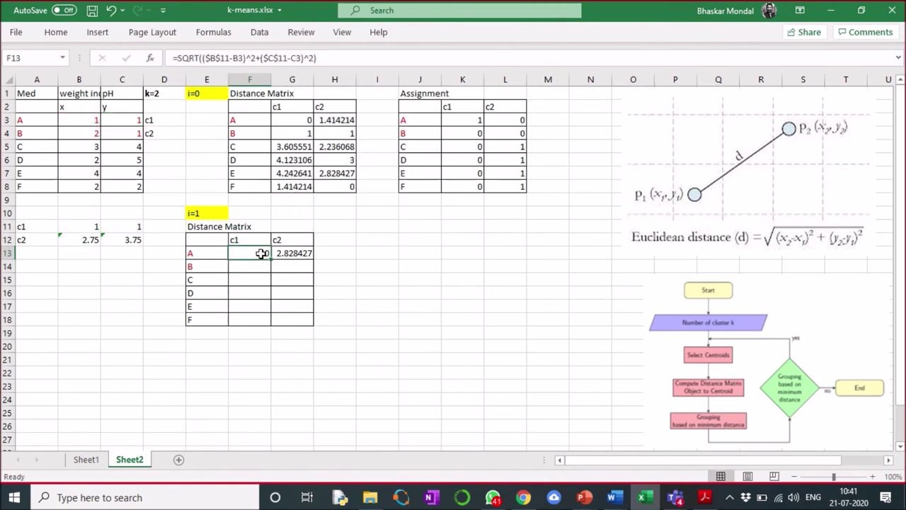
pyautogui.doubleClick(271, 259)
pyautogui.moveTo(270, 259); pyautogui.dragTo(303, 260)
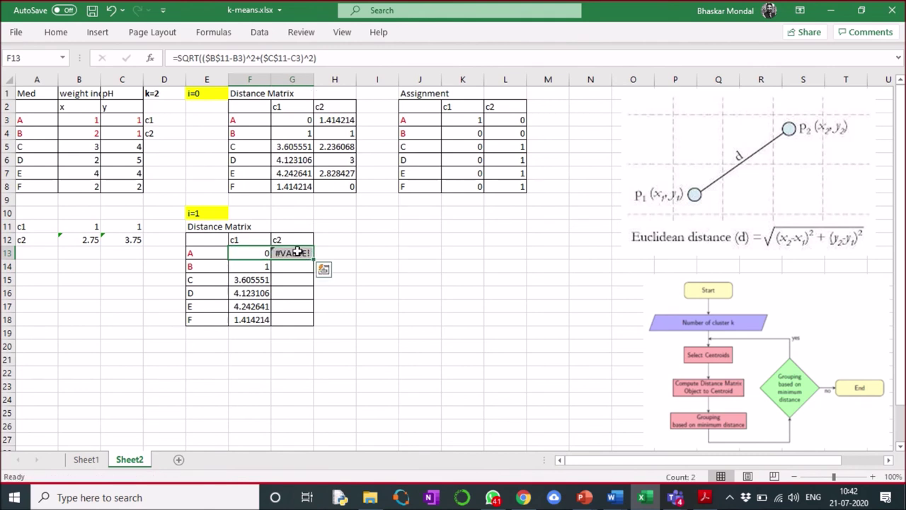
pyautogui.click(215, 60)
# Step: Edit G13 to =SQRT(($B$12-B3)^2+($C$12-C3)^2)
pyautogui.press('BackSpace')
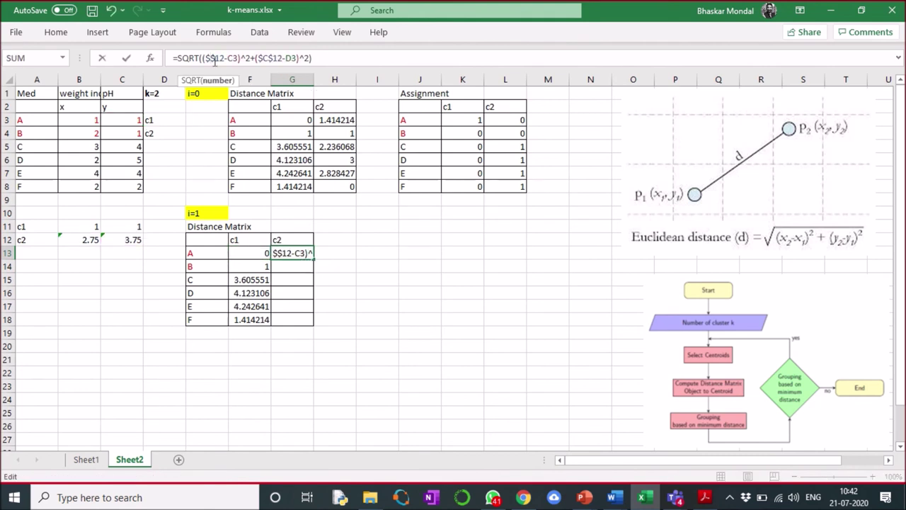
pyautogui.write('b')
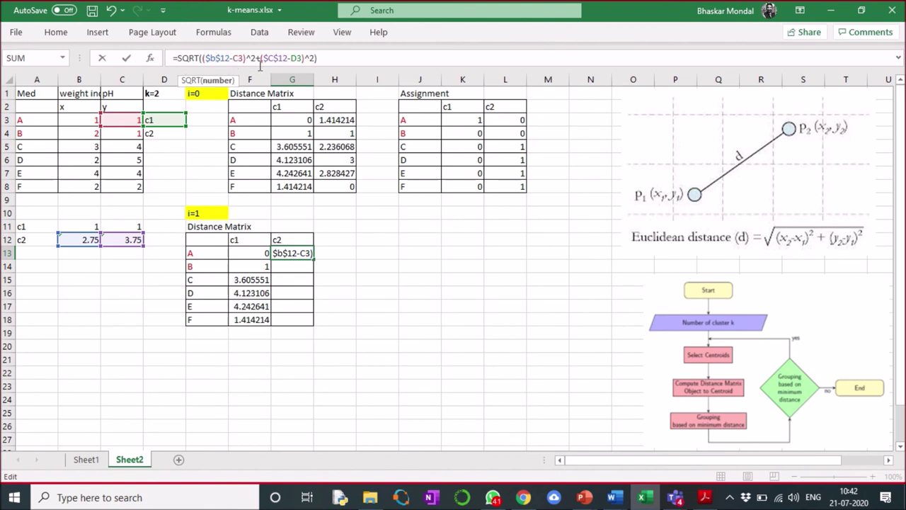
pyautogui.click(298, 58)
pyautogui.press('BackSpace')
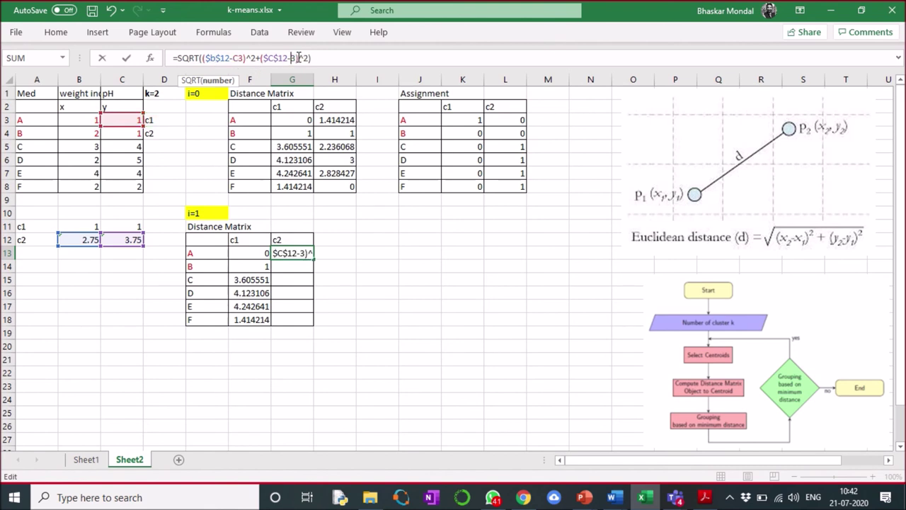
pyautogui.write('c')
pyautogui.click(238, 58)
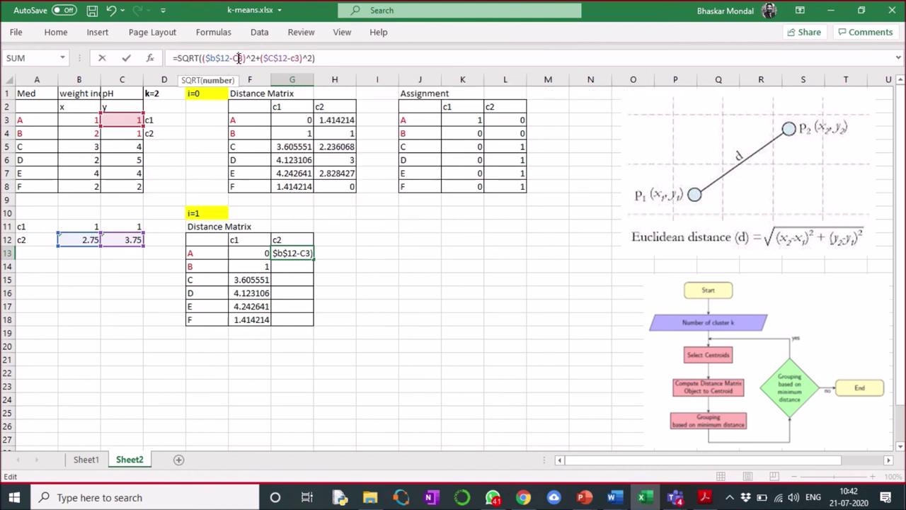
pyautogui.press('BackSpace')
pyautogui.write('b')
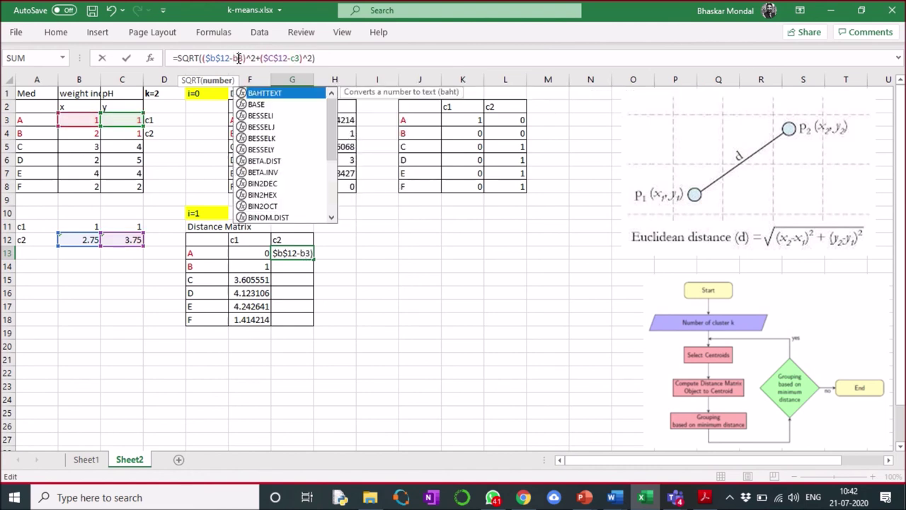
pyautogui.press('Return')
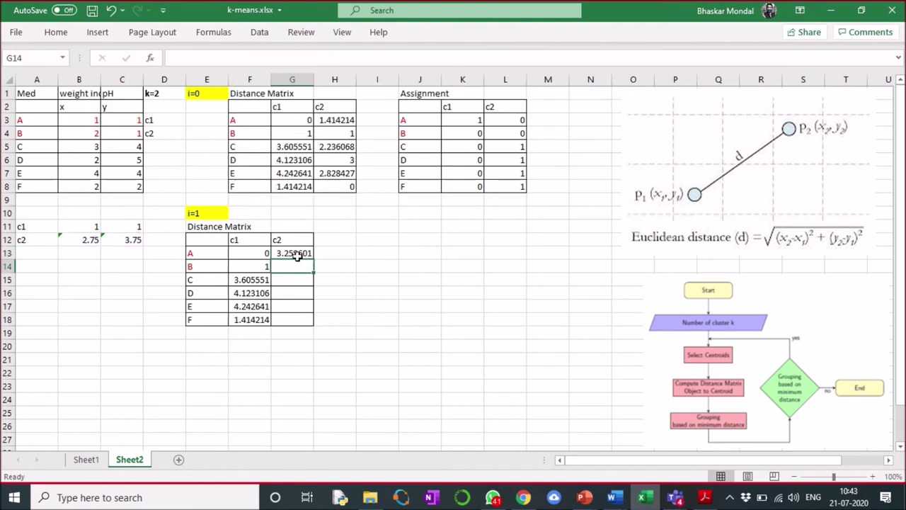
# Step: Fill the c2 distances down to G18, from 3.26 for A to 1.90 for F
pyautogui.click(300, 258)
pyautogui.moveTo(313, 259); pyautogui.dragTo(315, 325)
pyautogui.click(389, 314)
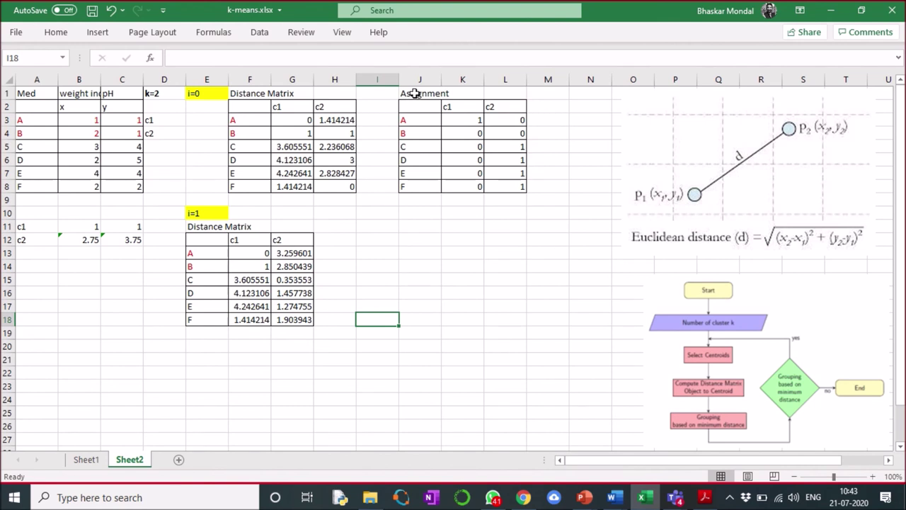
# Step: Copy the old Assignment table beside the new iteration-1 distance matrix
pyautogui.moveTo(414, 94)
pyautogui.mouseDown()
pyautogui.moveTo(491, 159)
pyautogui.moveTo(506, 185)
pyautogui.mouseUp()
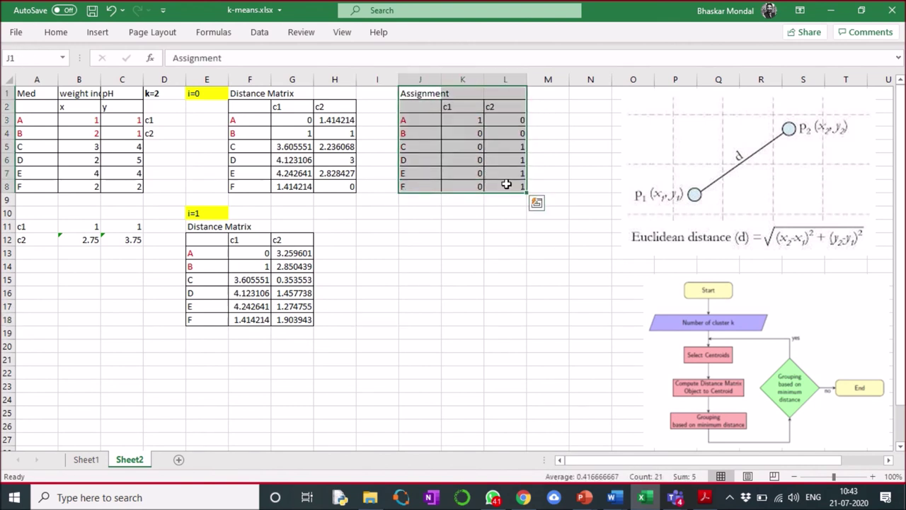
pyautogui.hotkey('ctrl', 'c')
pyautogui.click(370, 243)
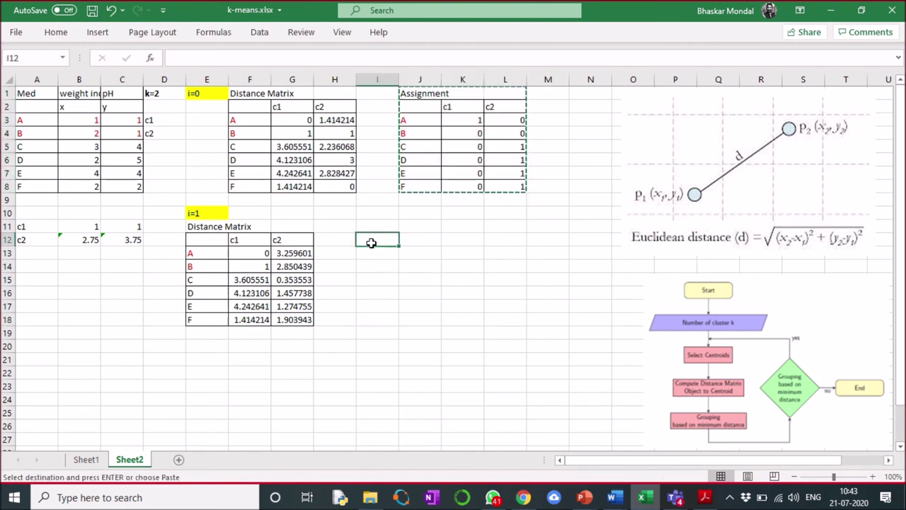
pyautogui.click(371, 225)
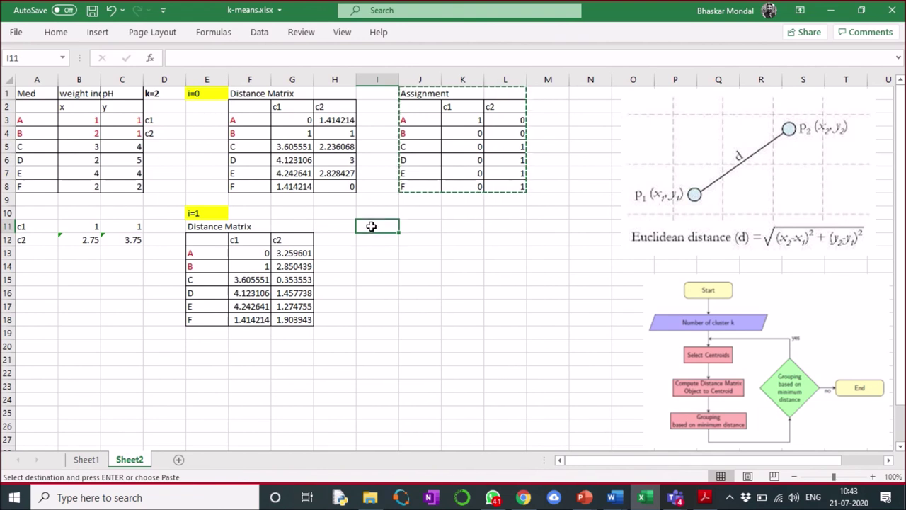
pyautogui.hotkey('ctrl', 'v')
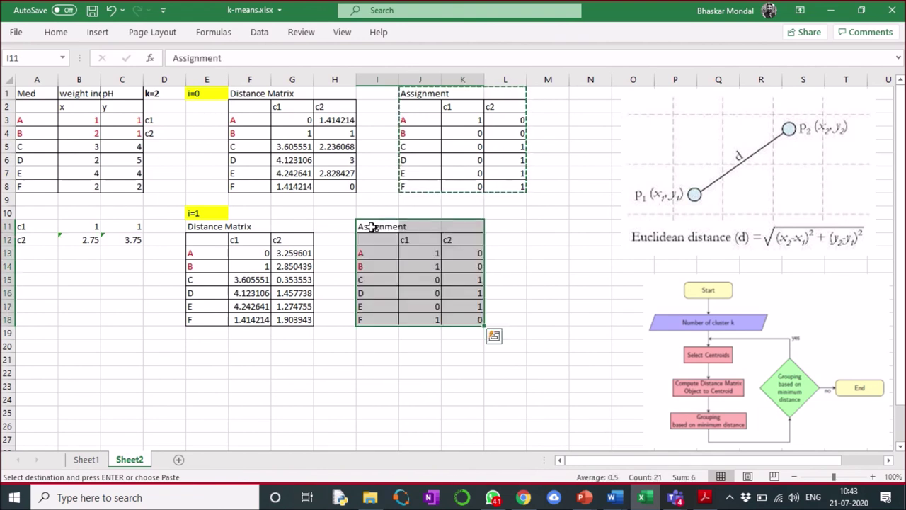
# Step: Change J13 to =IF(F13<G13,1,0)
pyautogui.click(420, 253)
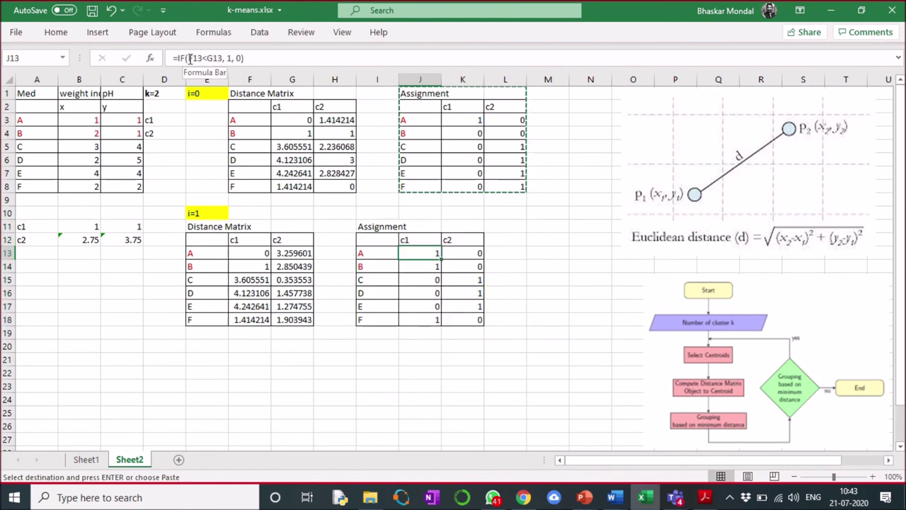
pyautogui.moveTo(189, 58); pyautogui.dragTo(220, 59)
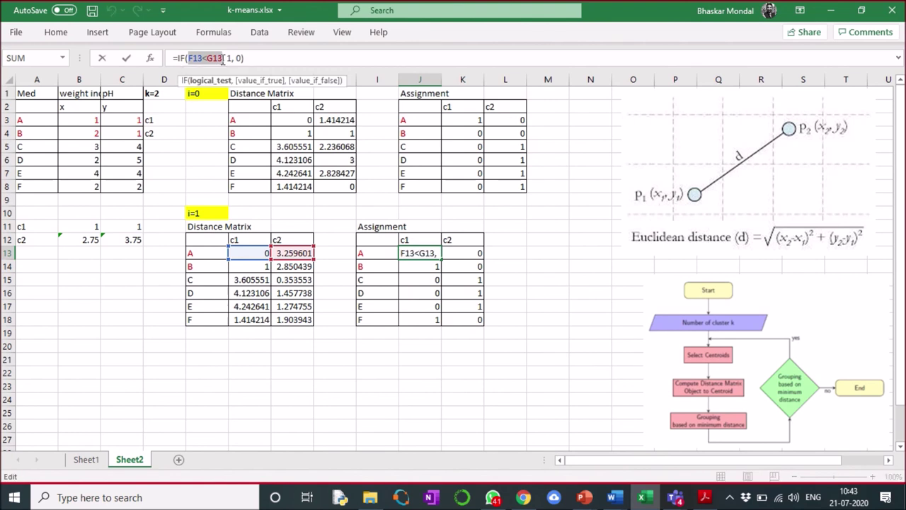
pyautogui.press('BackSpace')
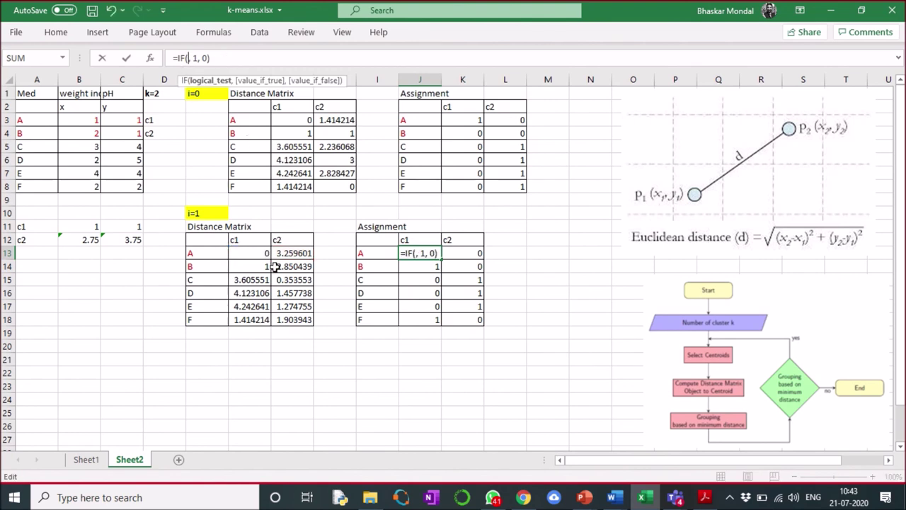
pyautogui.click(263, 256)
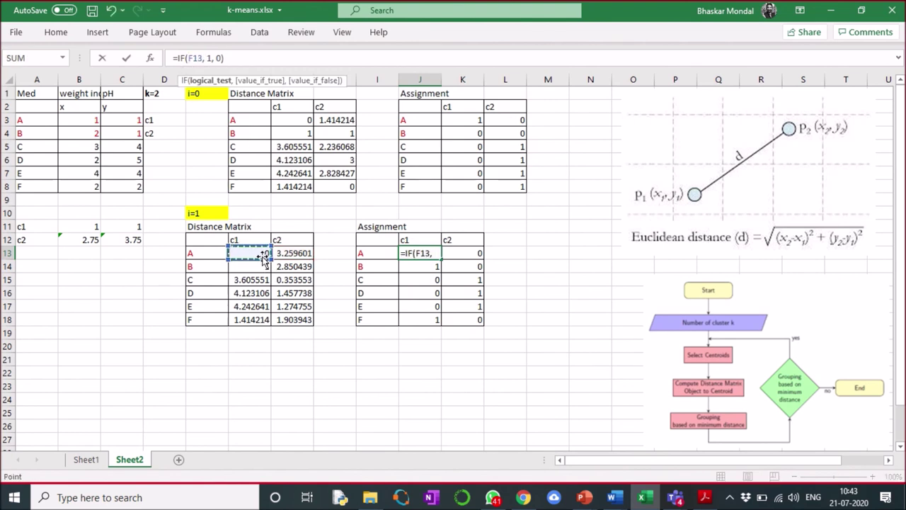
pyautogui.write('<')
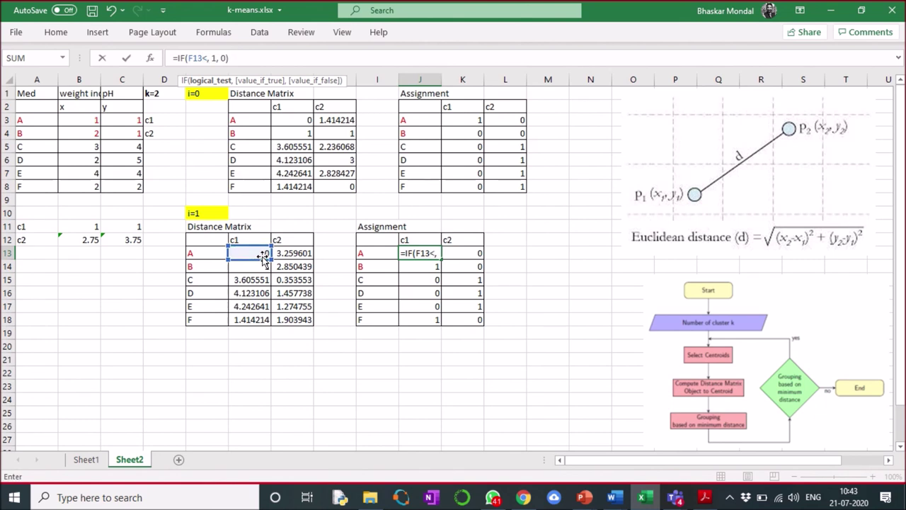
pyautogui.click(285, 255)
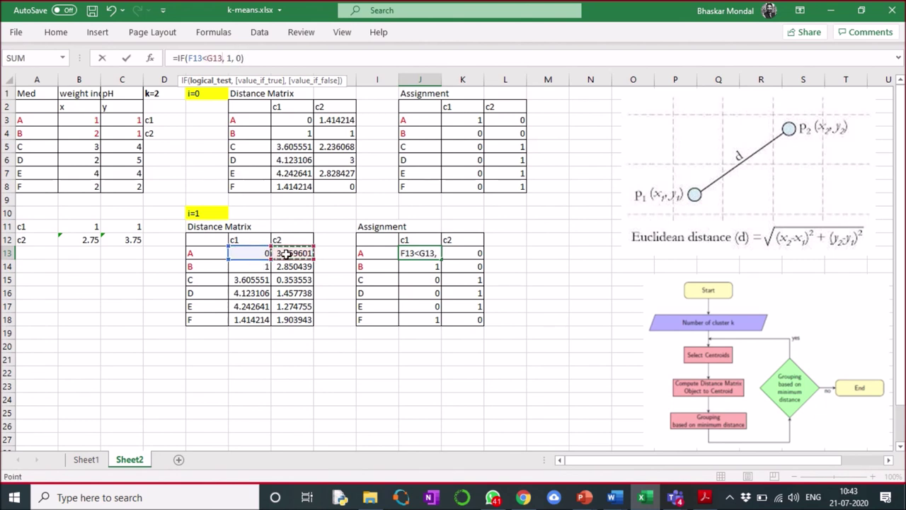
pyautogui.press('Return')
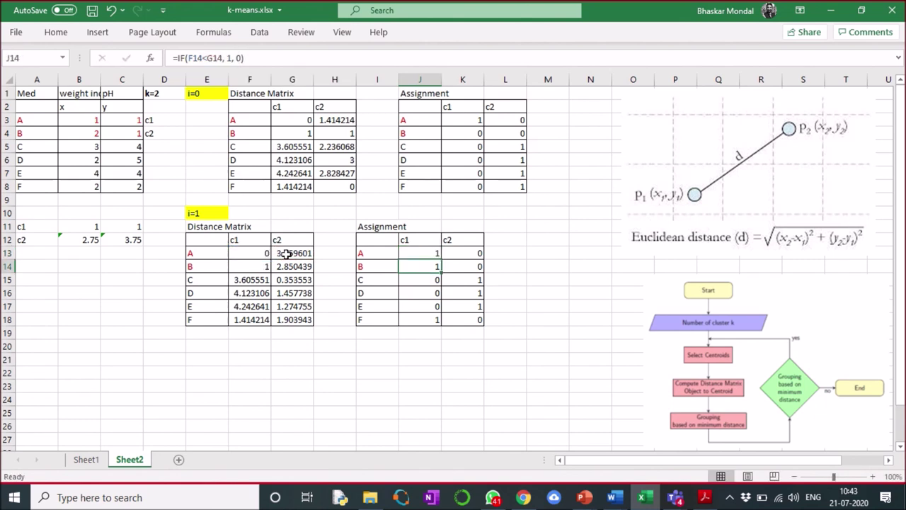
# Step: Fill the c1 assignment formula down to J18 and across into K13
pyautogui.click(420, 253)
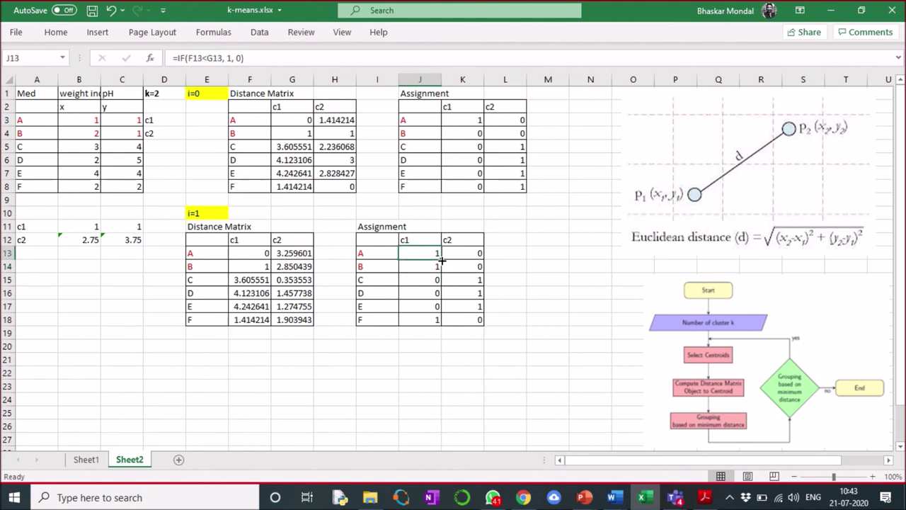
pyautogui.moveTo(440, 261); pyautogui.dragTo(440, 324)
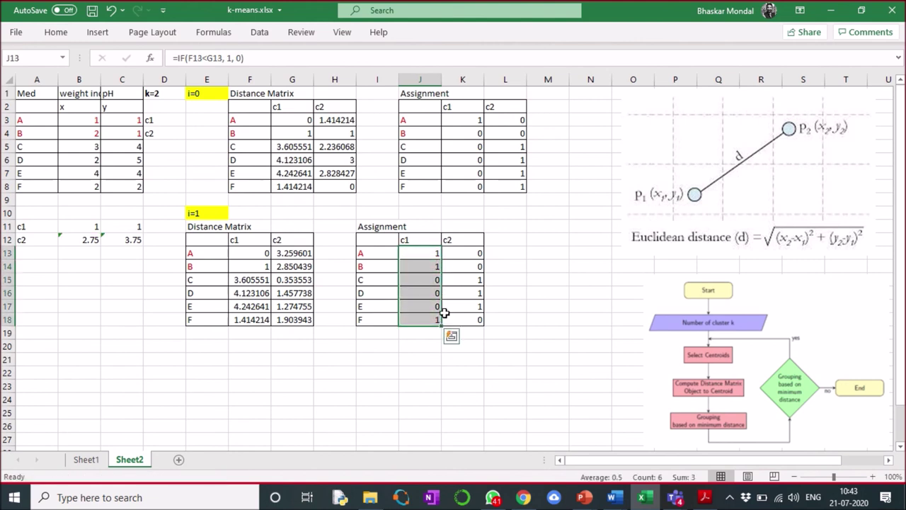
pyautogui.click(433, 253)
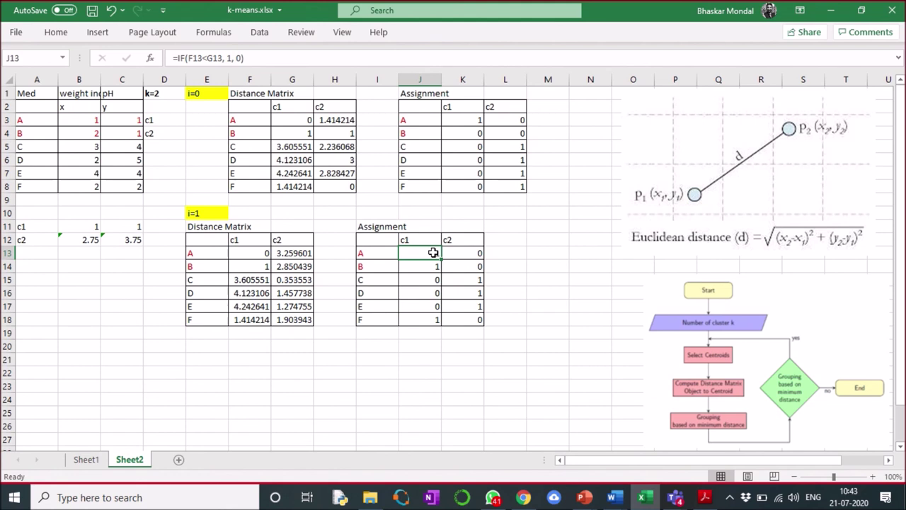
pyautogui.moveTo(440, 260); pyautogui.dragTo(476, 256)
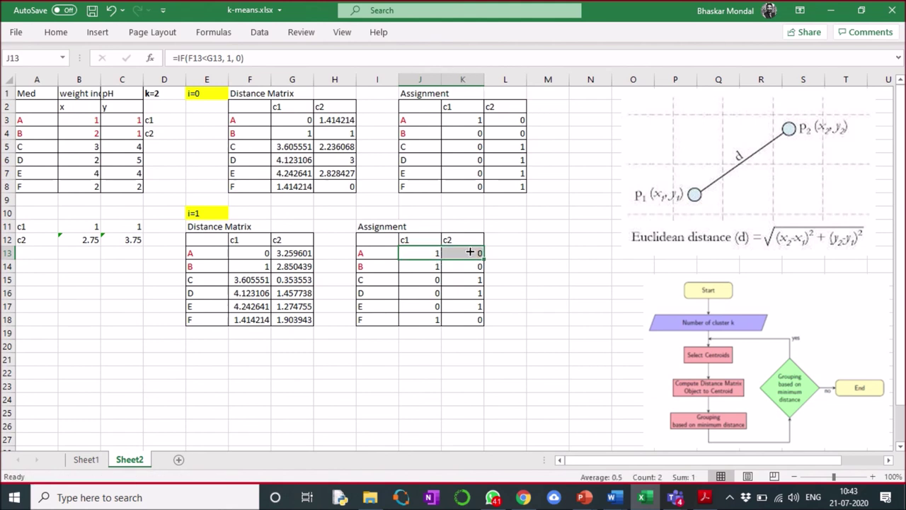
pyautogui.click(470, 251)
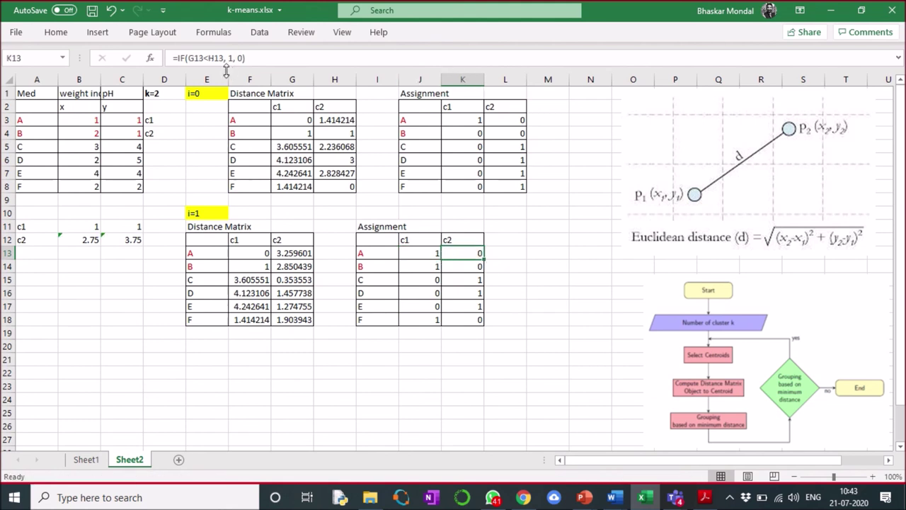
# Step: Change K13 to =IF(F13>G13,1,0) and fill it down to K18
pyautogui.click(208, 58)
pyautogui.press('BackSpace')
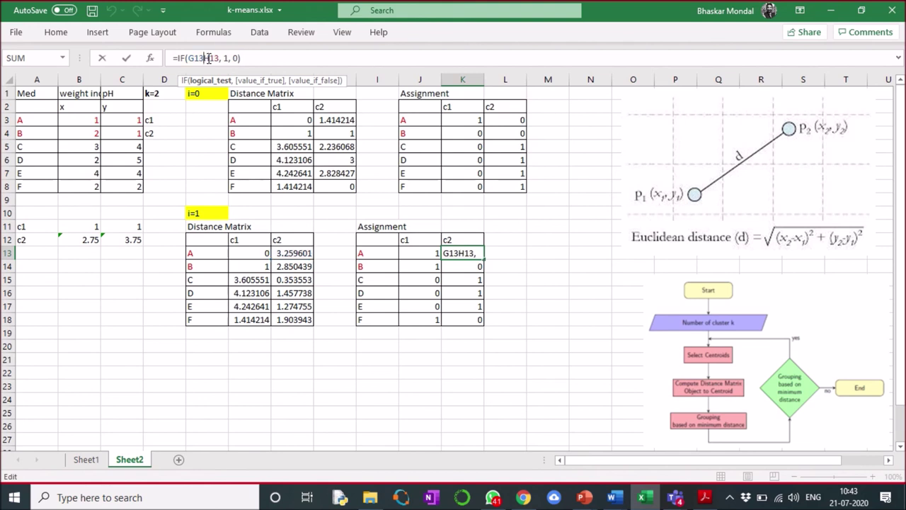
pyautogui.write('>')
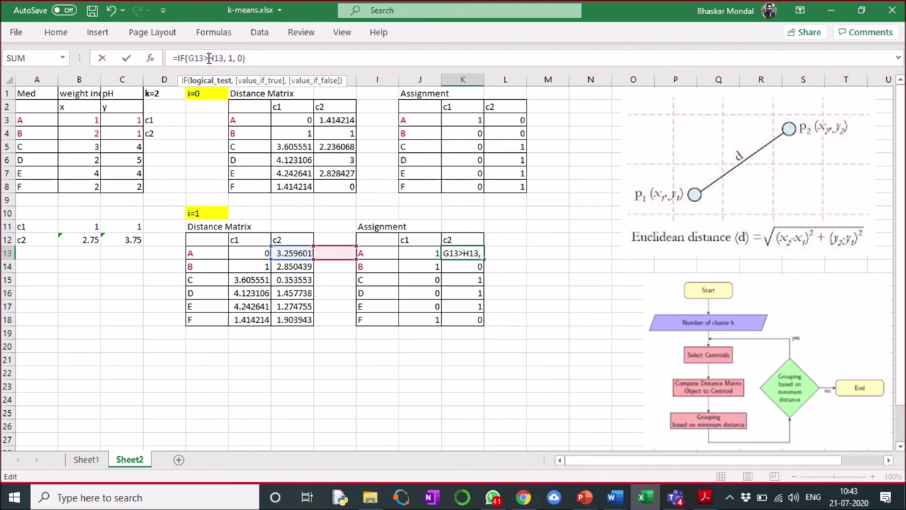
pyautogui.press('Return')
pyautogui.click(464, 253)
pyautogui.moveTo(482, 259); pyautogui.dragTo(482, 322)
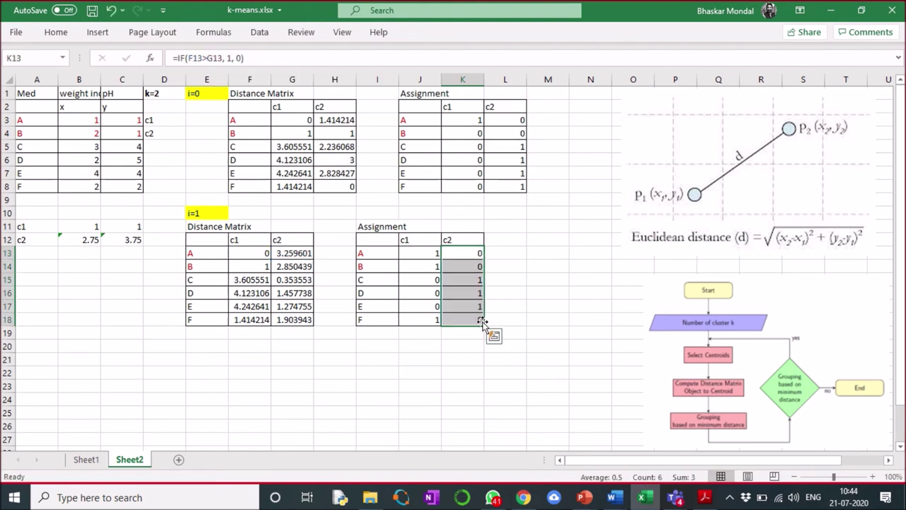
pyautogui.click(512, 317)
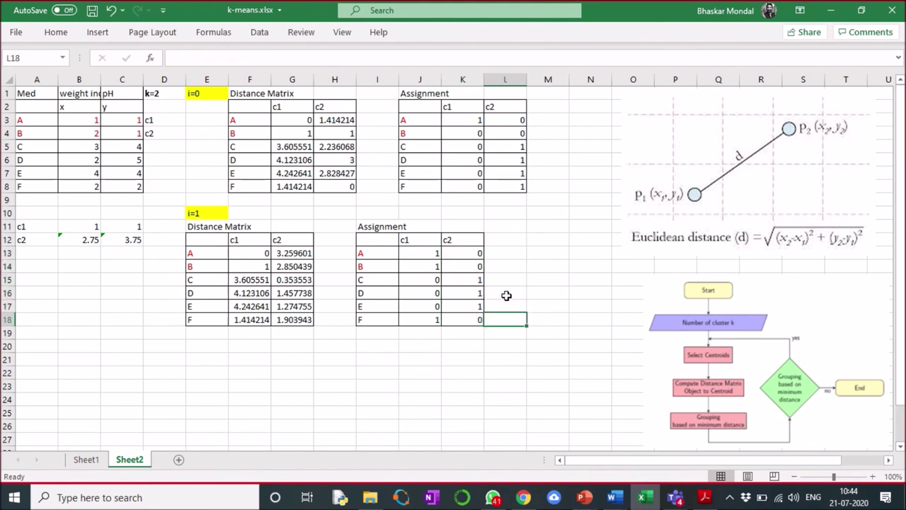
# Step: Shade rows C, D and E (I15:K17) with Blue, Accent 1 fill
pyautogui.moveTo(374, 282)
pyautogui.mouseDown()
pyautogui.moveTo(477, 285)
pyautogui.moveTo(477, 303)
pyautogui.mouseUp()
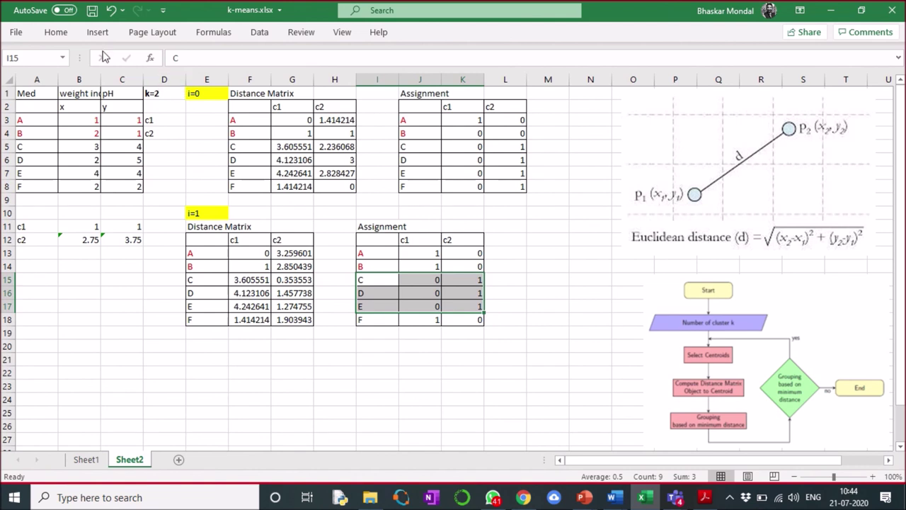
pyautogui.click(62, 37)
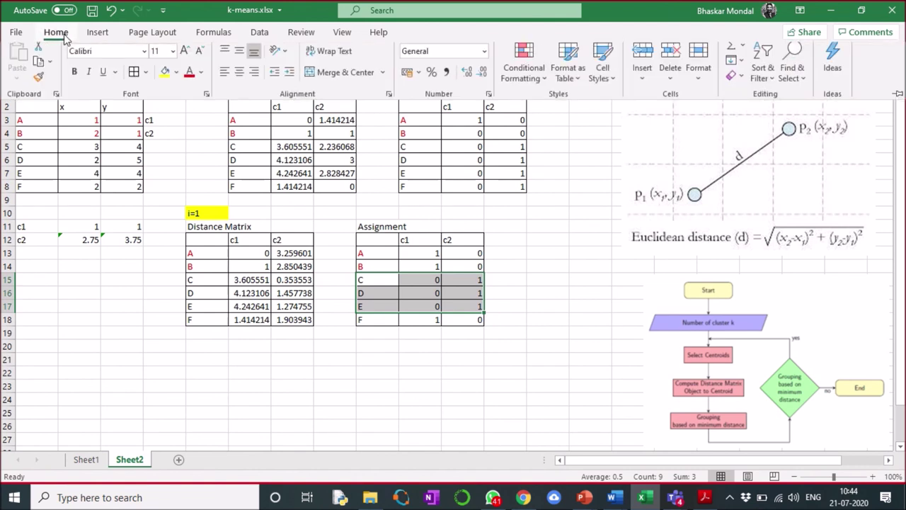
pyautogui.click(177, 78)
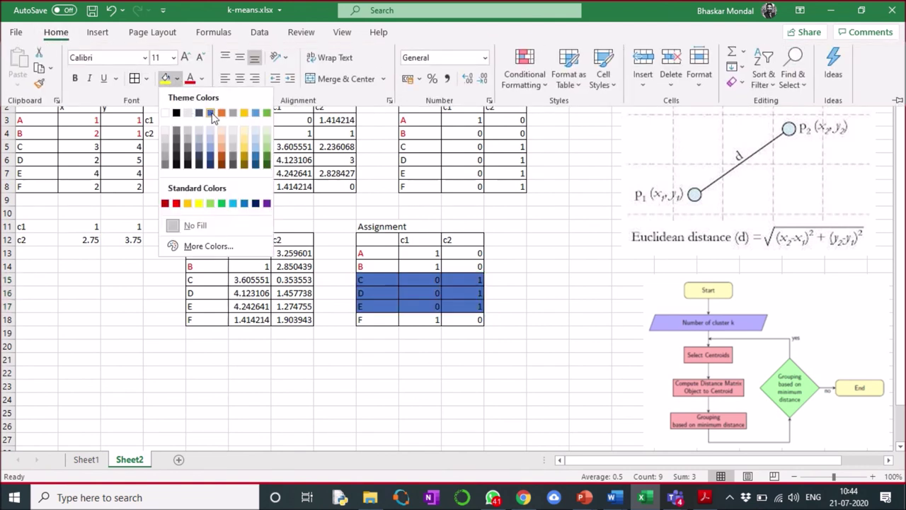
pyautogui.click(211, 112)
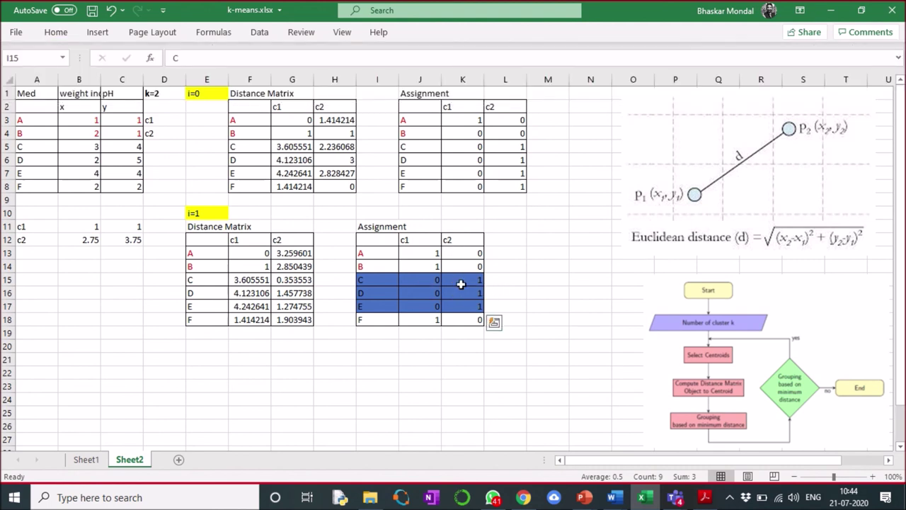
pyautogui.click(366, 256)
pyautogui.moveTo(389, 264); pyautogui.dragTo(449, 265)
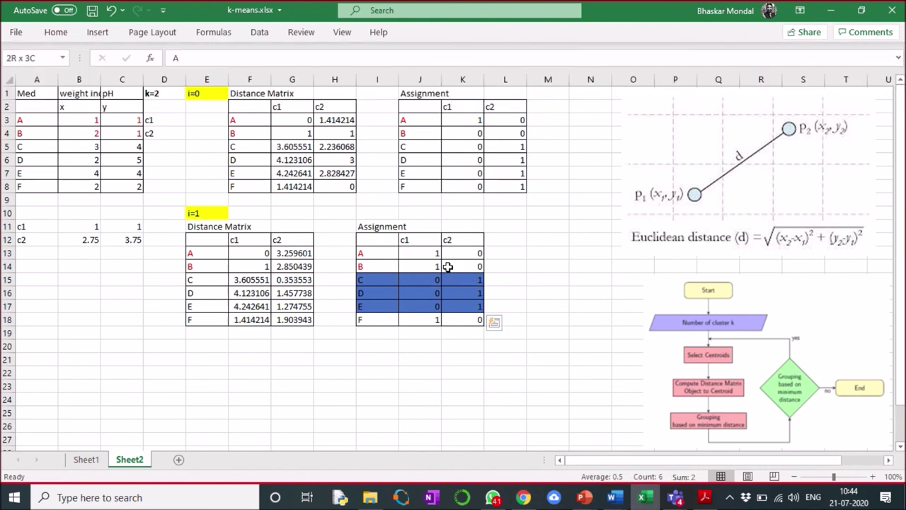
pyautogui.click(453, 265)
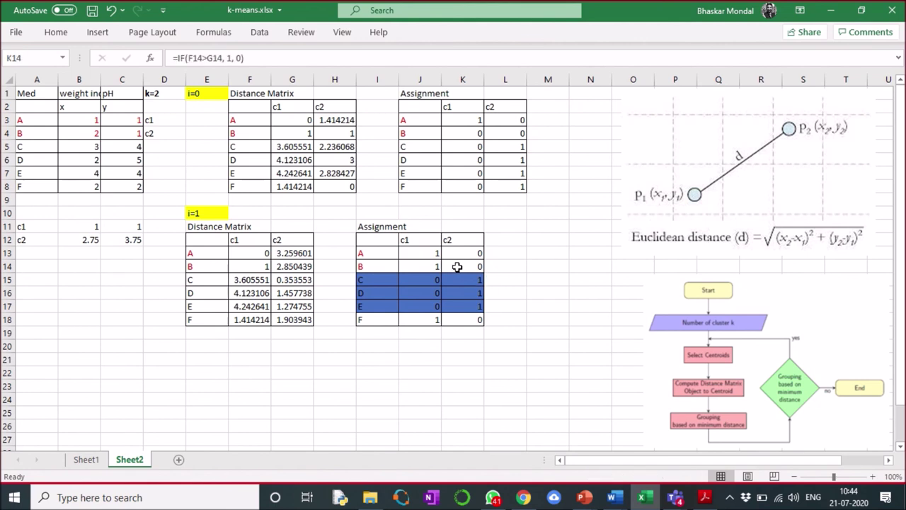
pyautogui.click(373, 322)
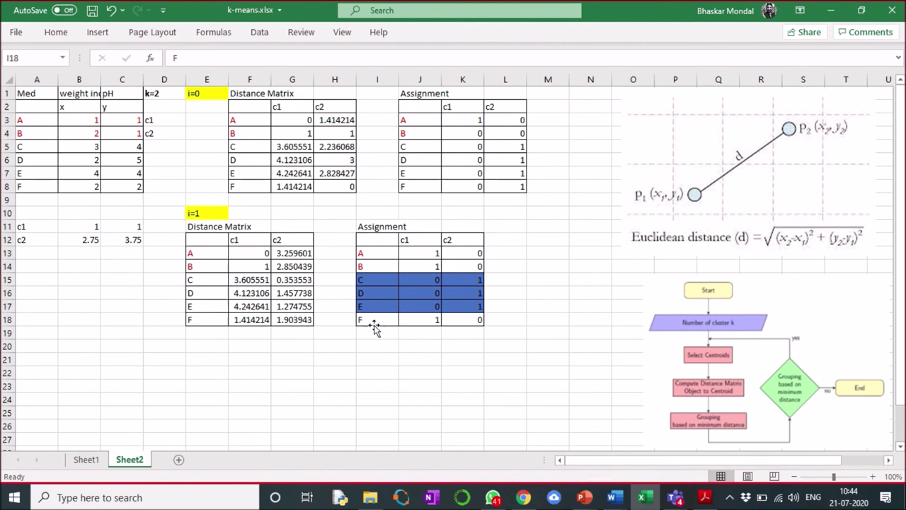
pyautogui.moveTo(364, 252); pyautogui.dragTo(419, 265)
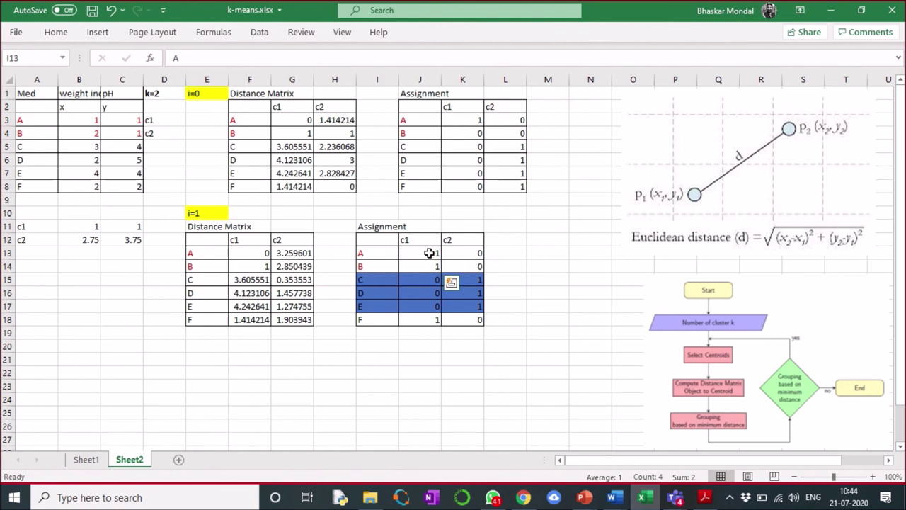
pyautogui.click(418, 369)
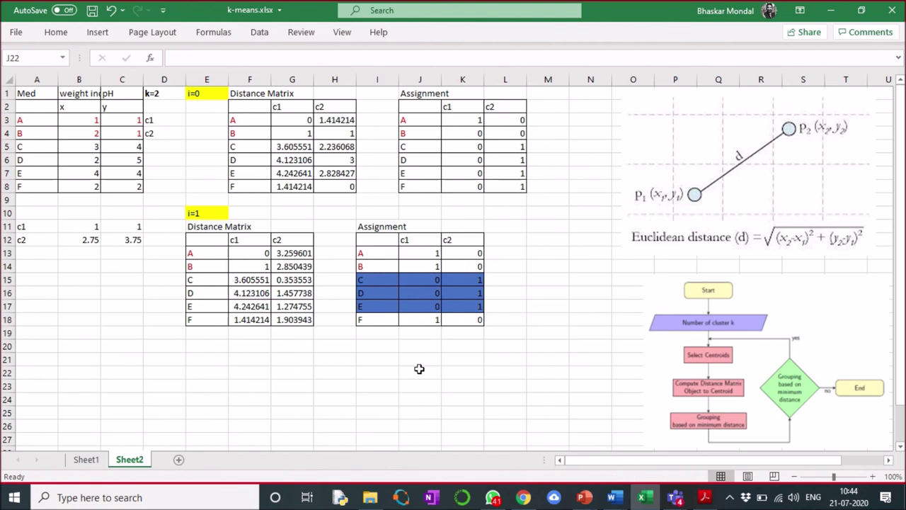